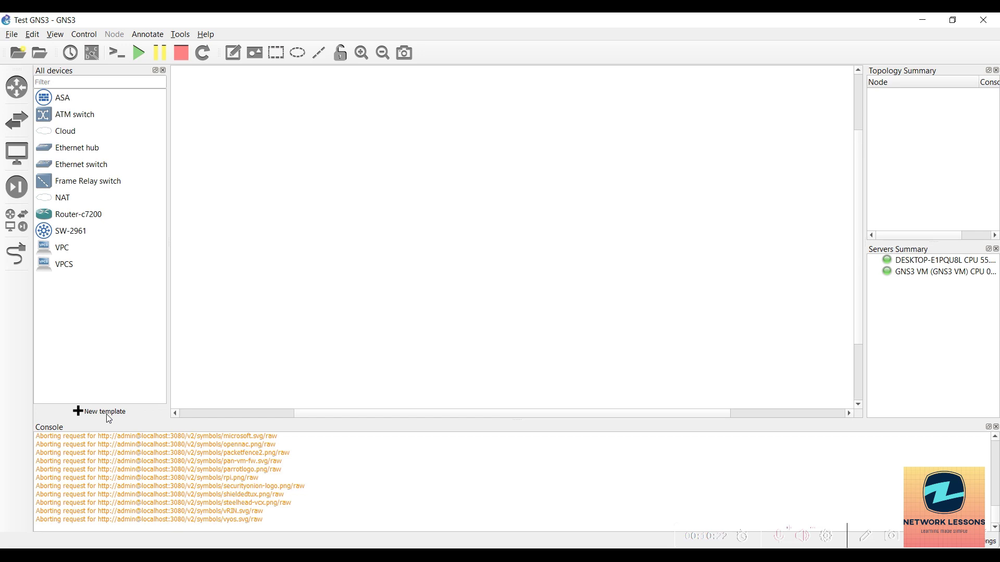
Begin a new template from the GNS3 server's appliances and select webterm in the Guests category
left_click(99, 417)
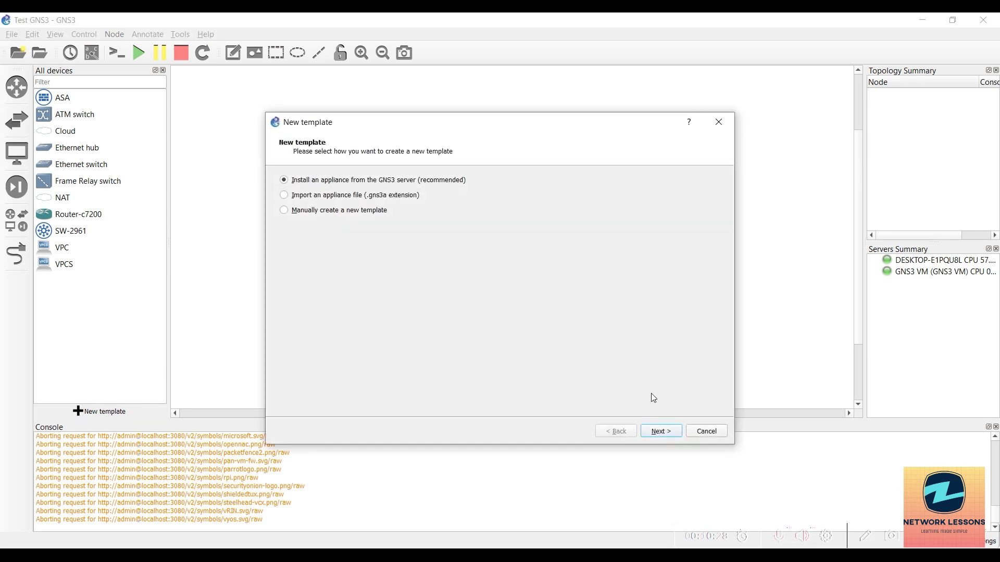
left_click(660, 431)
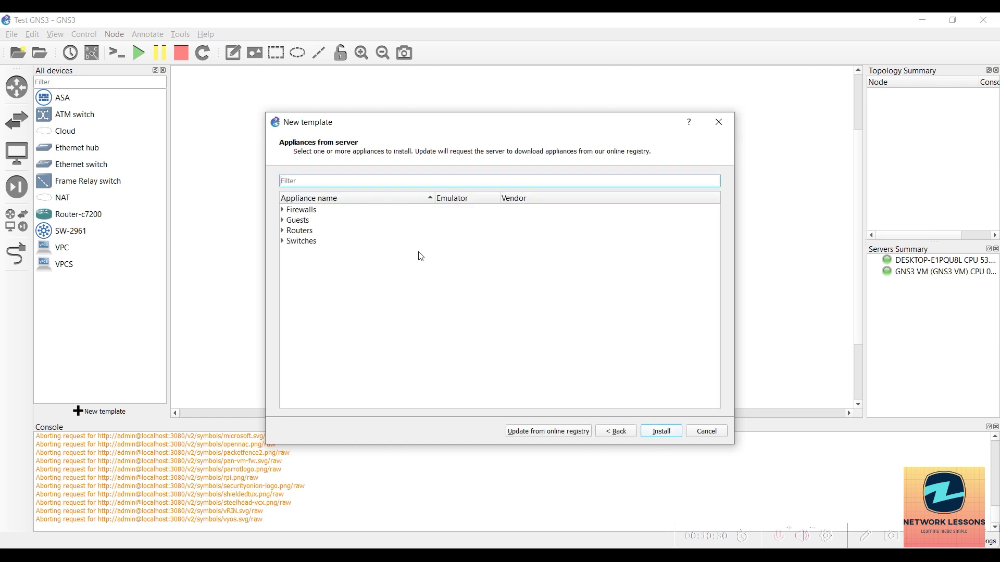
left_click(284, 223)
scroll(345, 277, "down", 3)
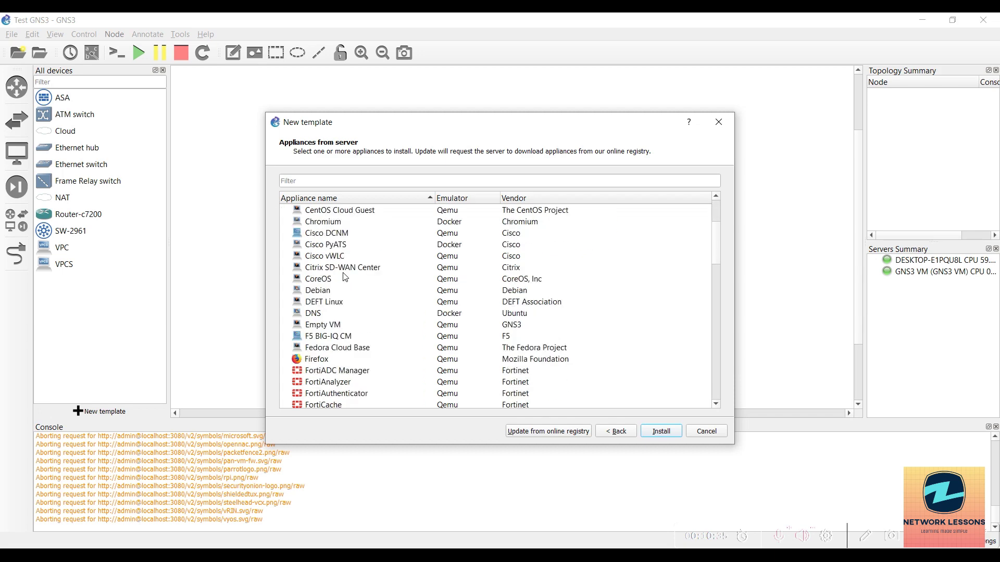
scroll(345, 281, "down", 1)
scroll(385, 340, "down", 4)
scroll(384, 339, "down", 15)
scroll(385, 340, "down", 2)
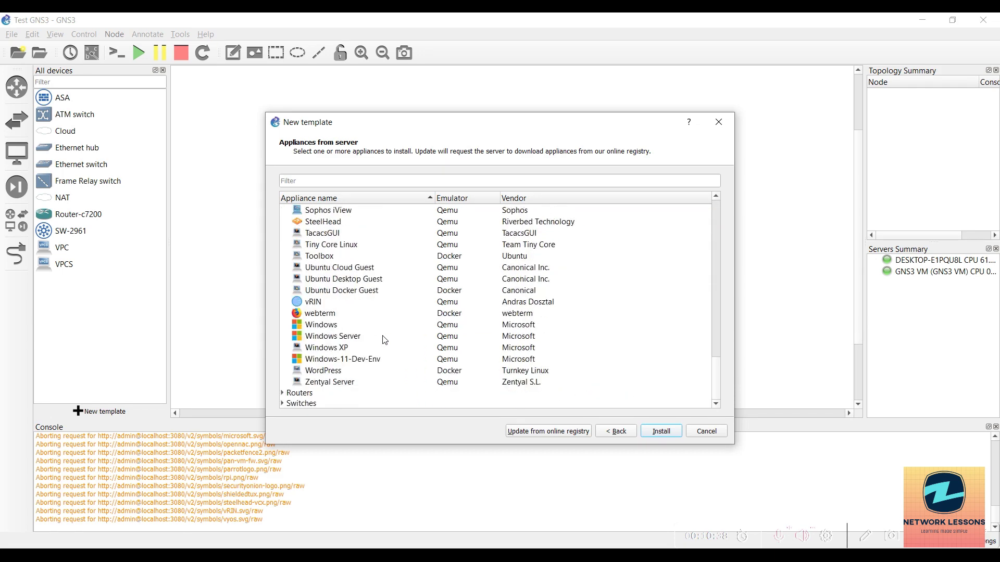
left_click(316, 314)
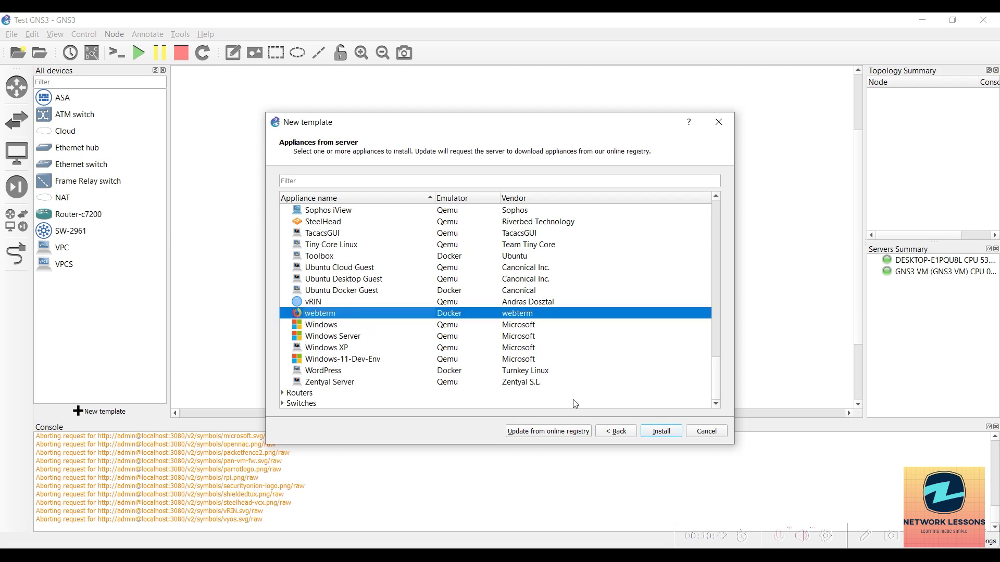
Install the webterm appliance on the GNS3 VM and finish creating its template
left_click(655, 434)
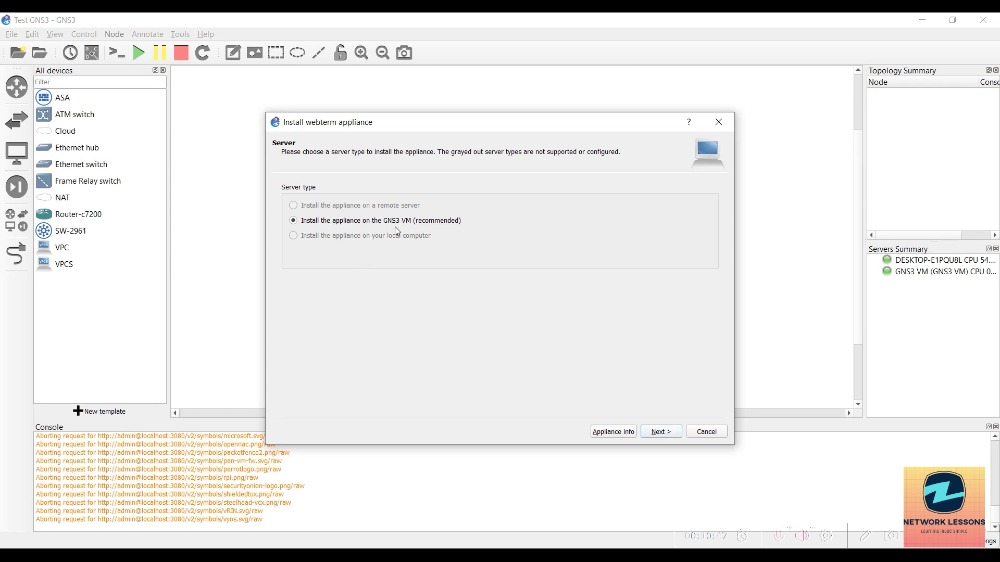
left_click(660, 432)
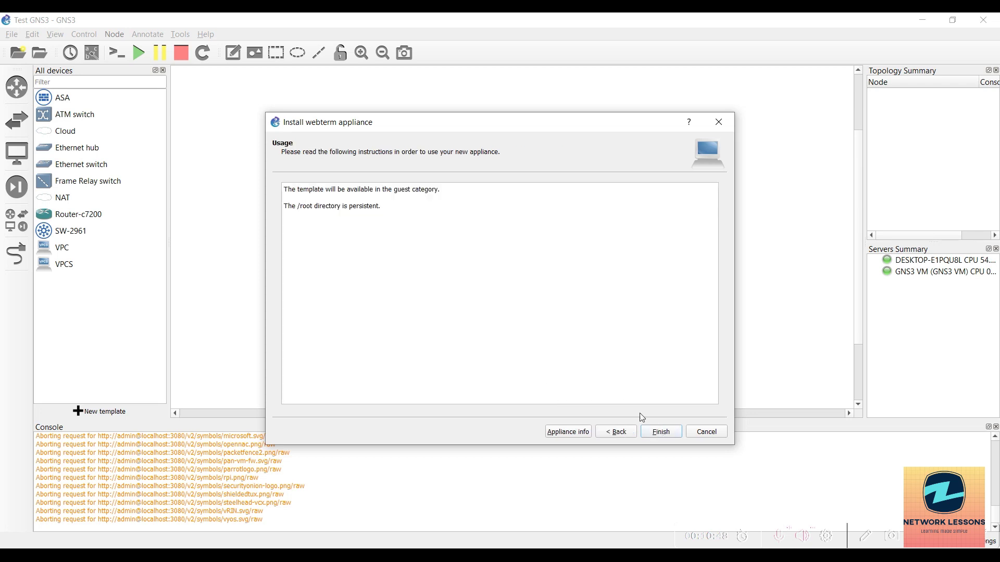
left_click(663, 435)
left_click(602, 303)
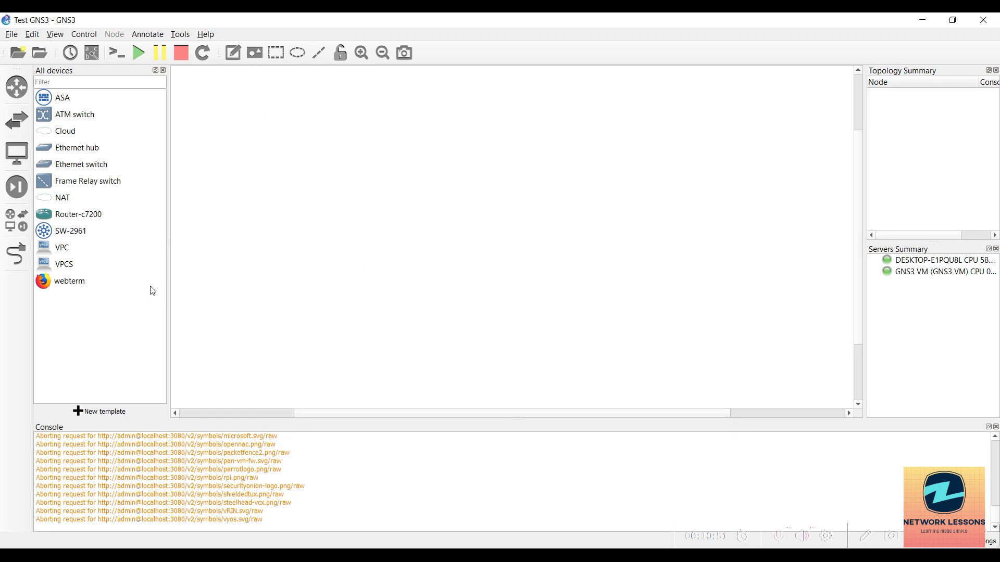
Place a webterm node in the middle of the empty workspace and follow its Docker image download in the console
left_click(67, 284)
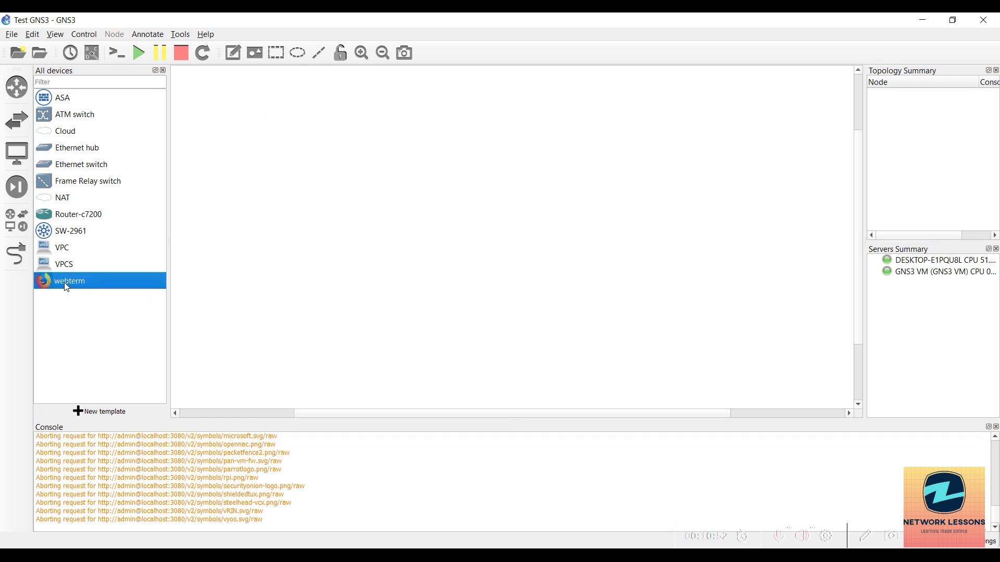
left_click_drag(66, 287, 457, 250)
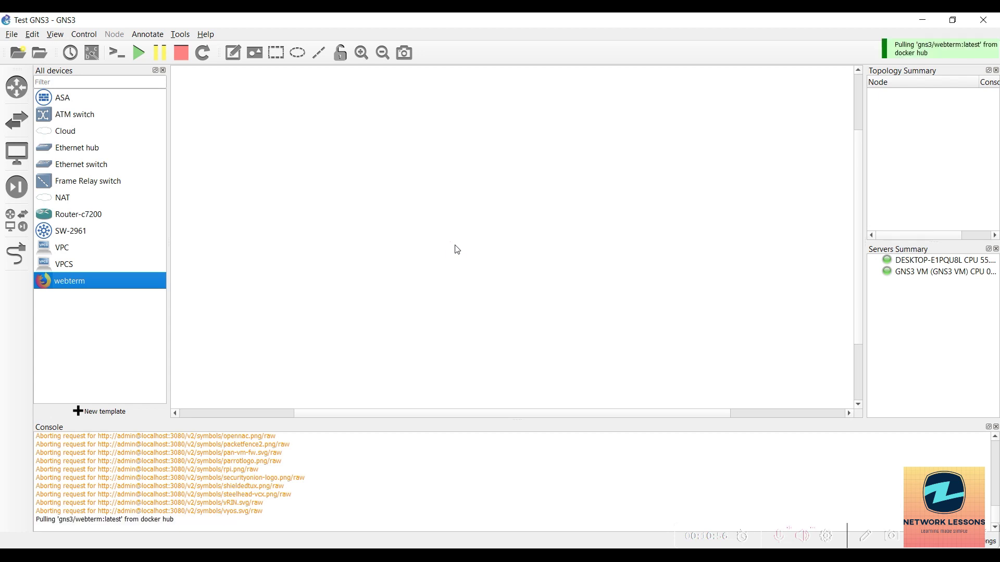
left_click_drag(112, 518, 168, 520)
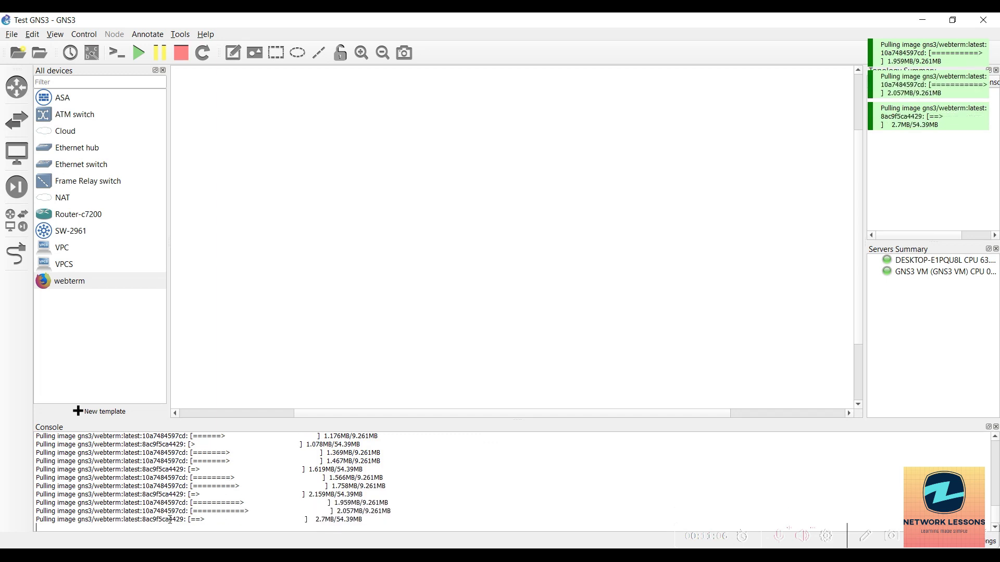
left_click_drag(372, 519, 337, 516)
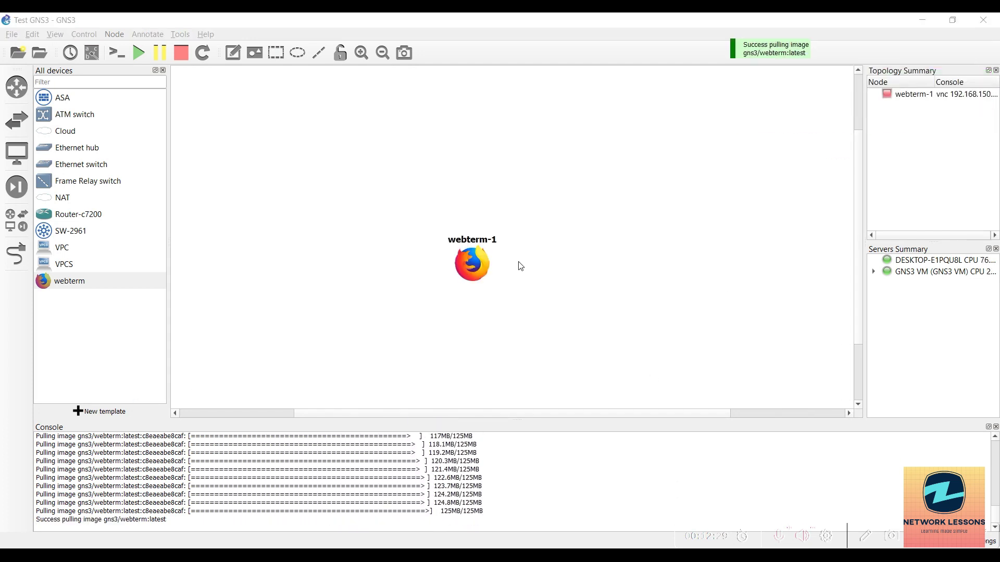
Start the webterm-1 node in the workspace
right_click(477, 261)
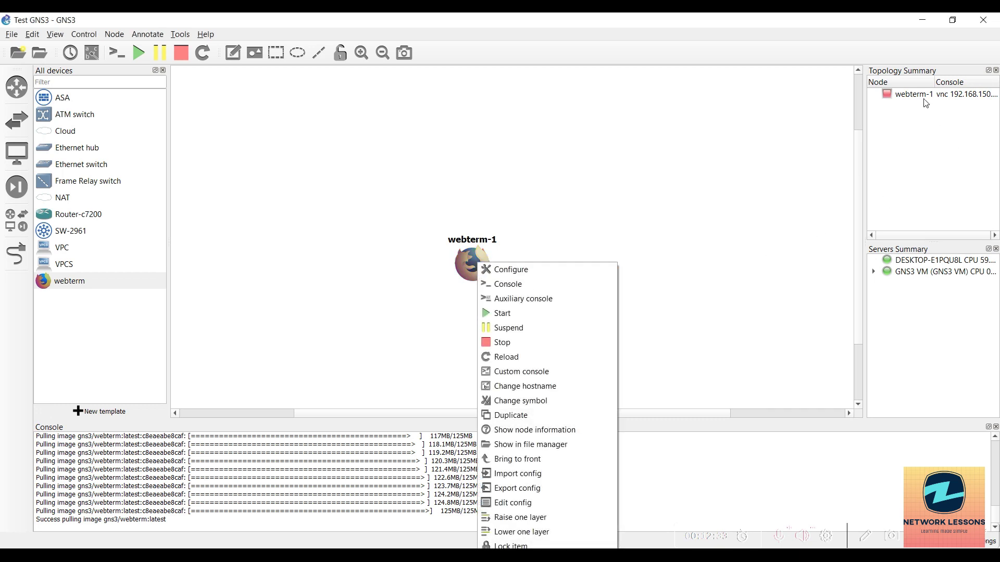
left_click(909, 97)
right_click(474, 263)
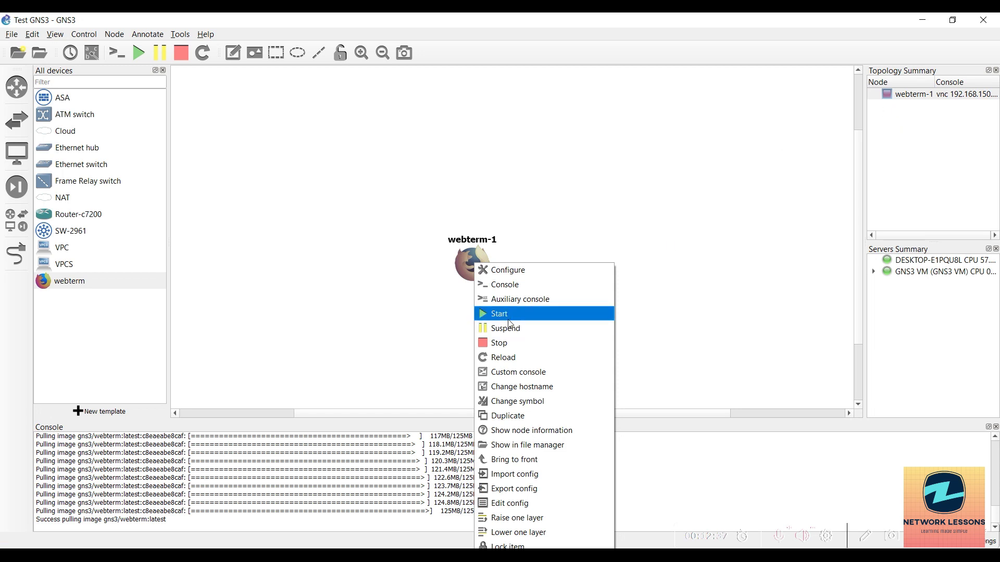
left_click(578, 314)
left_click(911, 134)
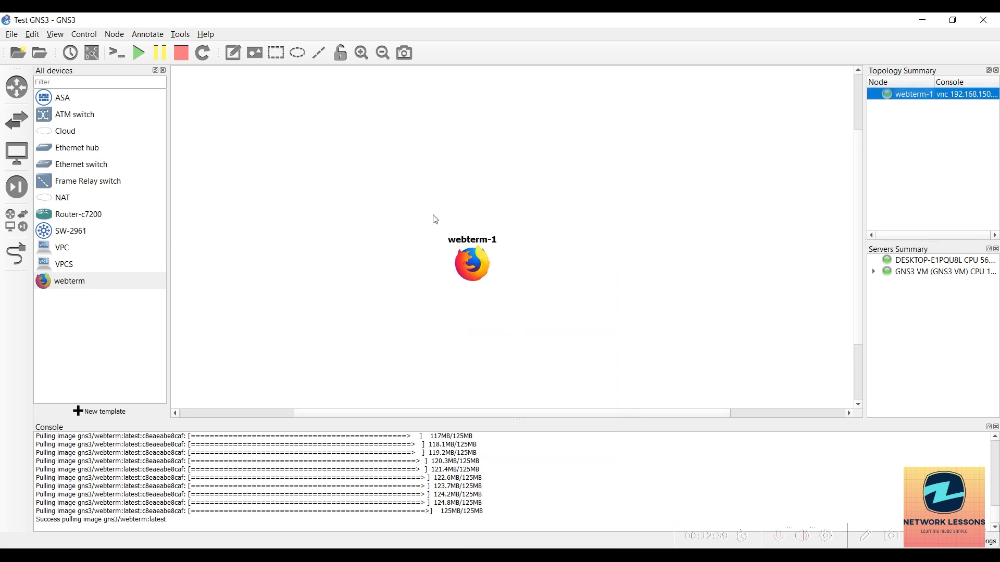
Open the console of webterm-1 and close the Firefox window on its desktop
left_click(471, 268)
double_click(471, 267)
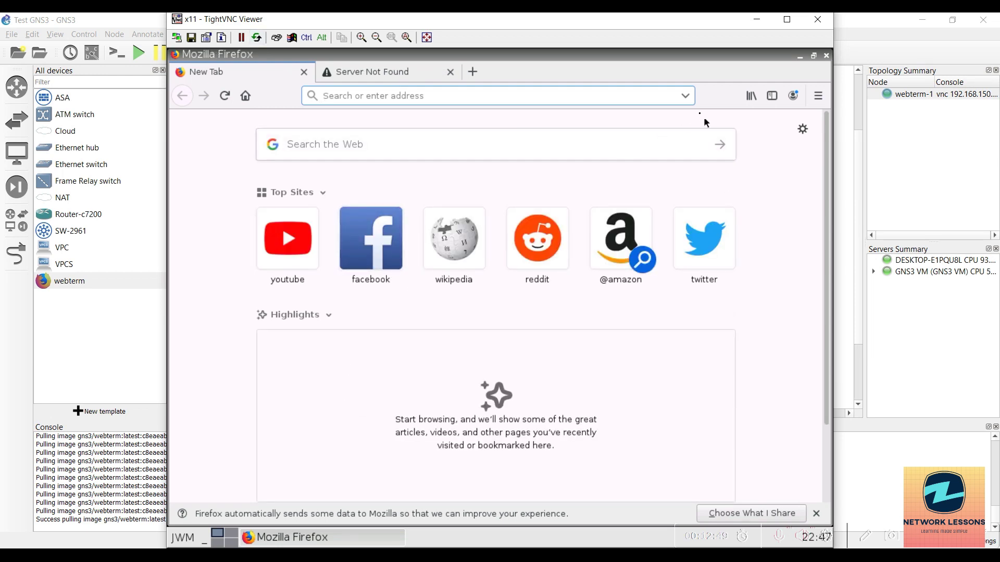
left_click(826, 56)
left_click(612, 329)
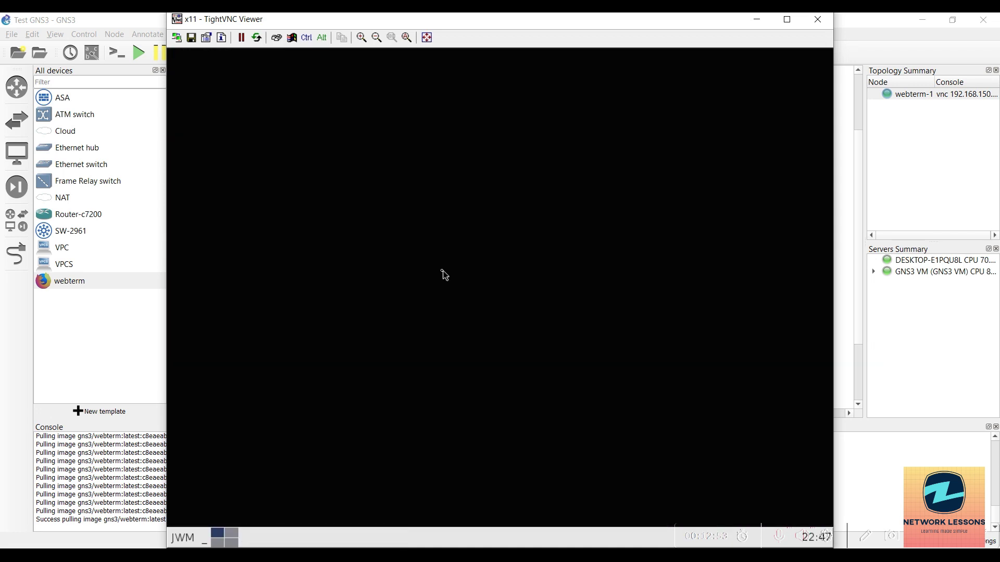
Open a terminal on the webterm desktop and run ifconfig to check its network interfaces
right_click(409, 249)
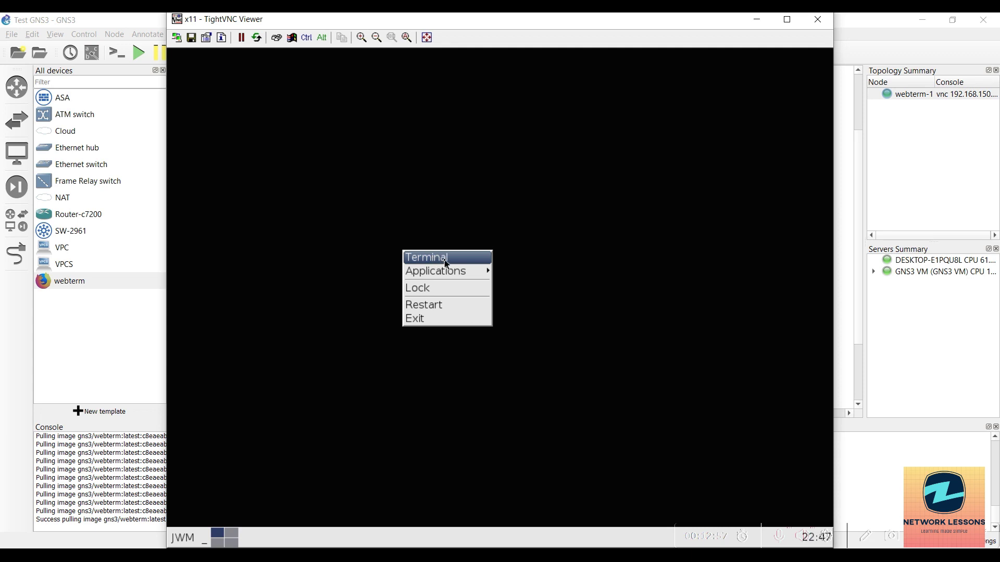
left_click(408, 254)
right_click(462, 231)
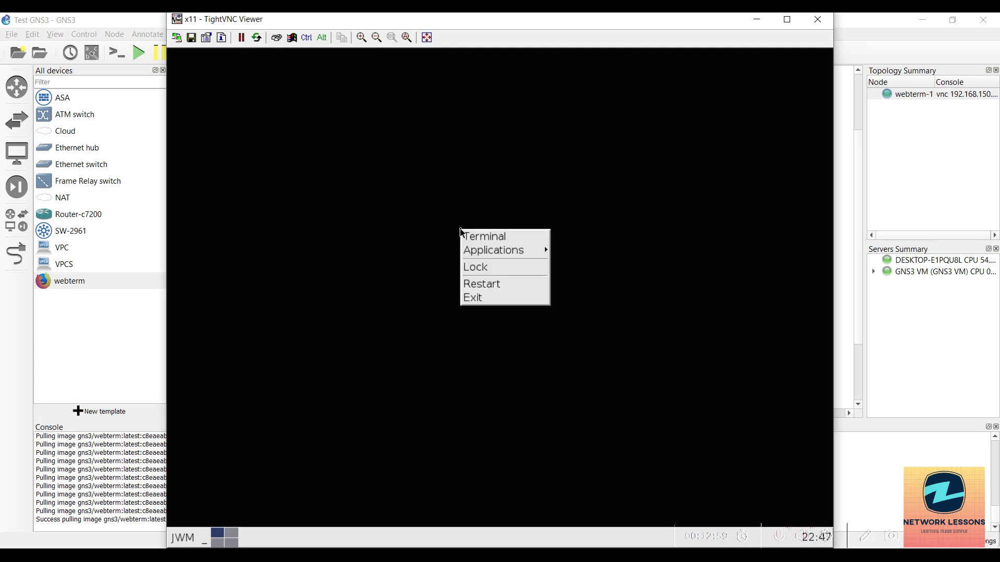
mouse_move(490, 255)
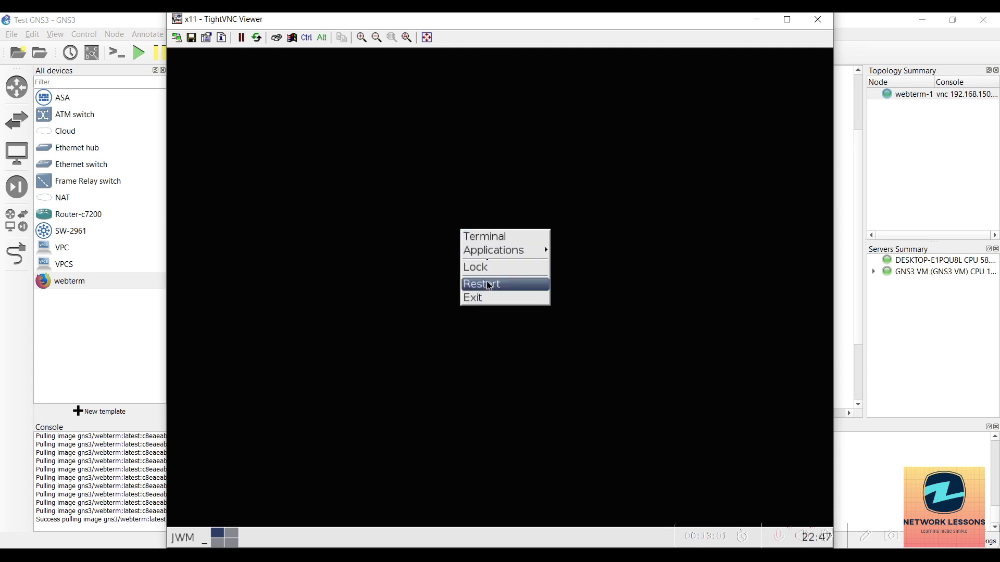
left_click(488, 240)
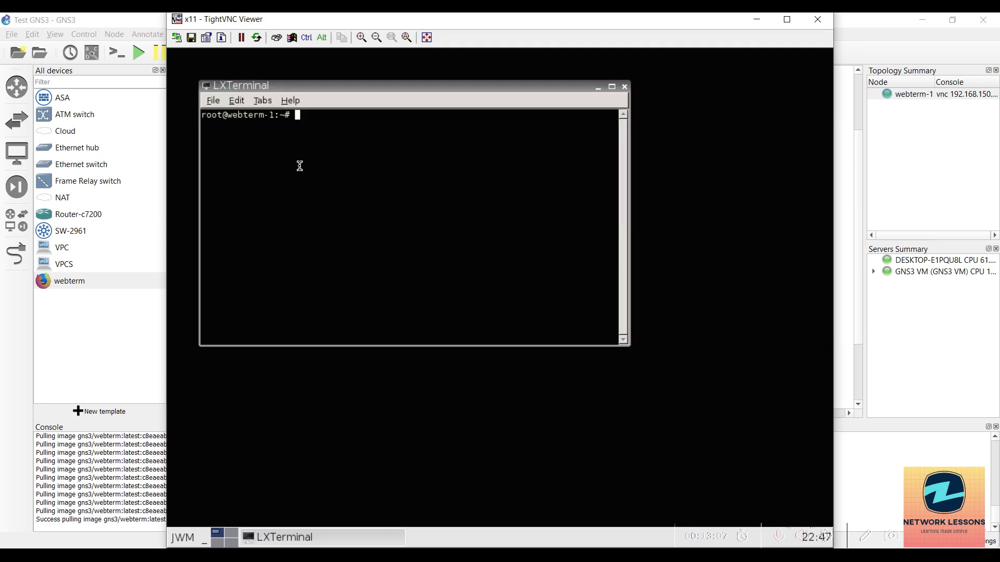
type("ifconfig")
key("Return")
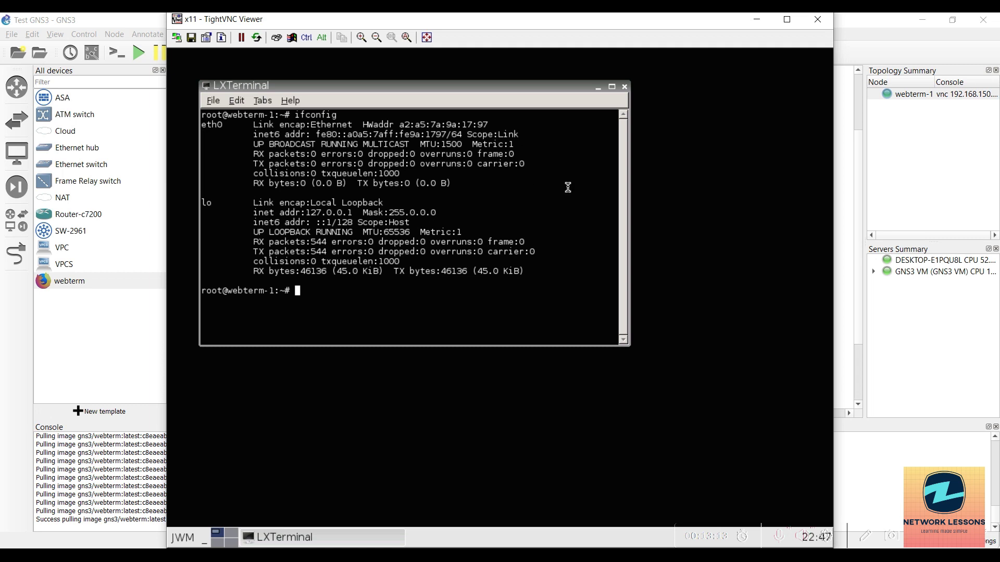
Look through the webterm desktop's application categories, launch a System Monitoring tool, and close its terminal window
right_click(692, 211)
mouse_move(723, 230)
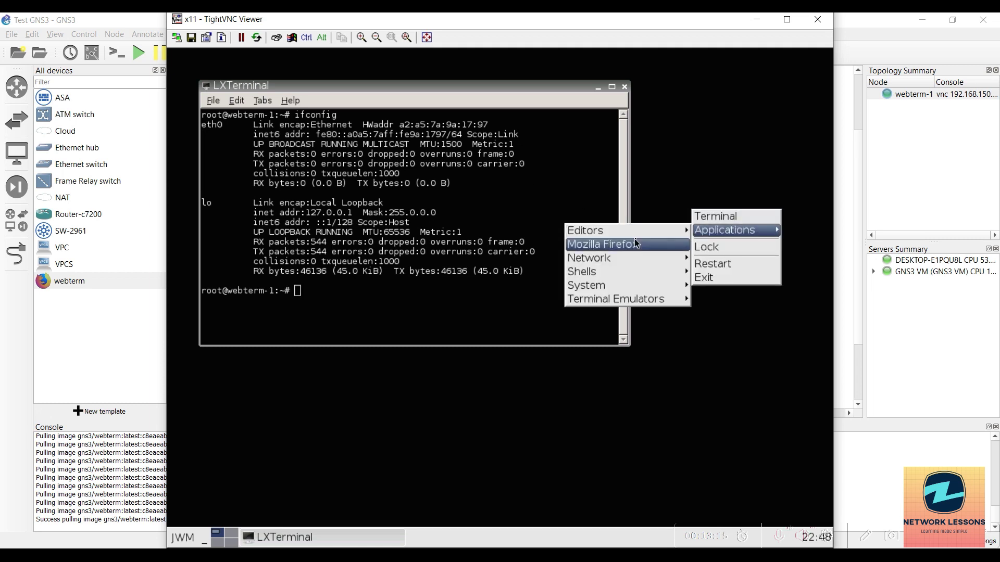
mouse_move(633, 238)
mouse_move(600, 261)
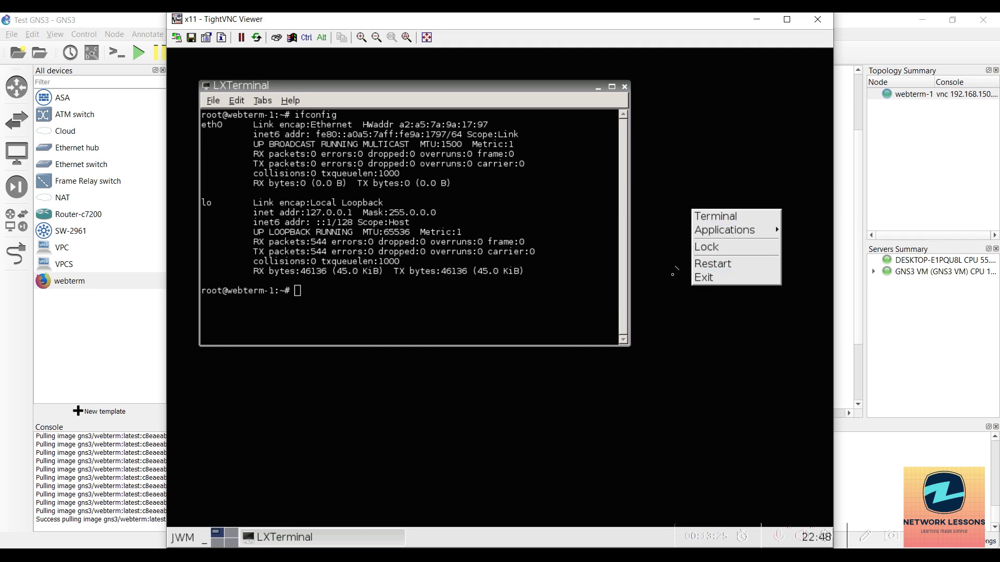
mouse_move(655, 287)
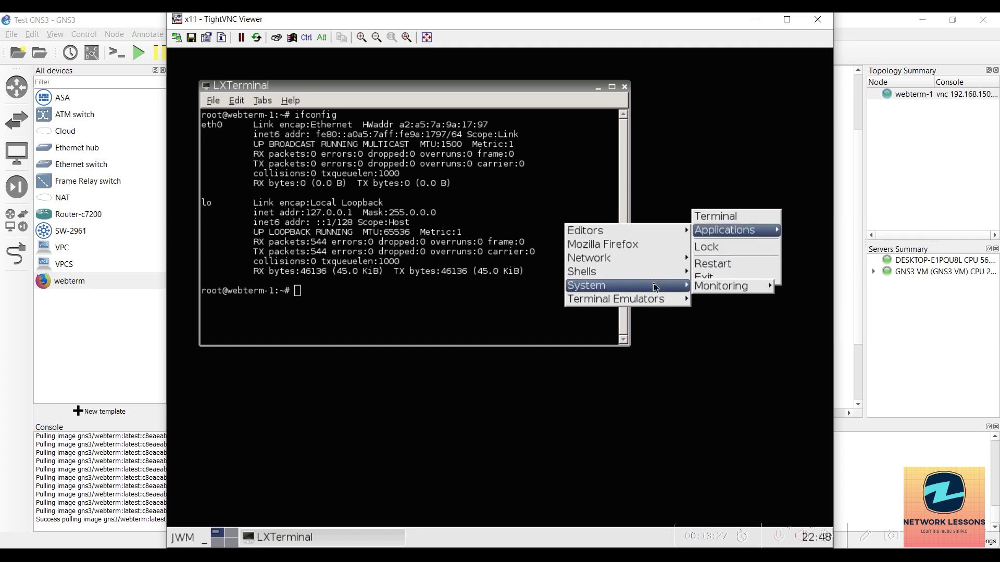
mouse_move(740, 287)
left_click(789, 287)
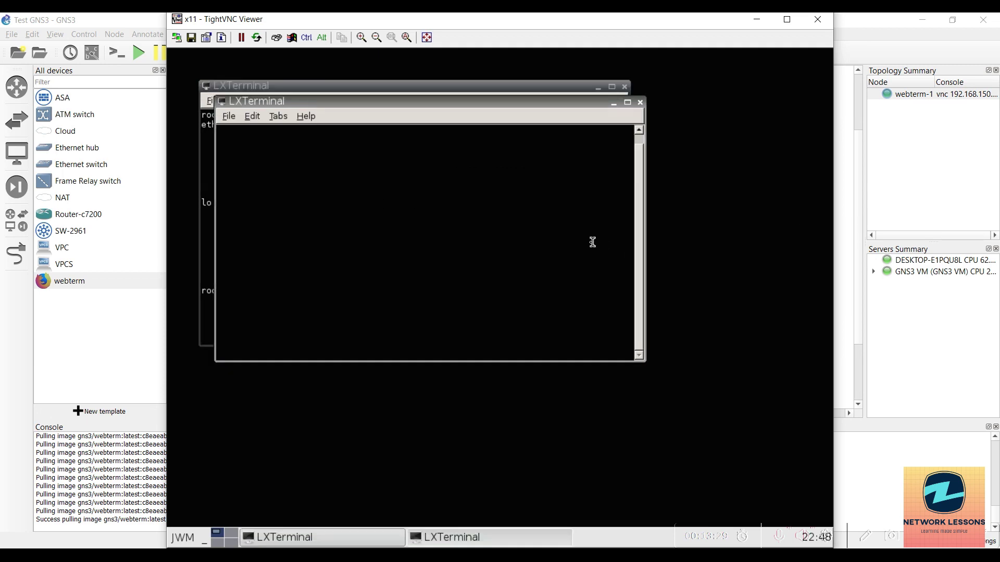
left_click(641, 103)
Run top in the terminal to view the running processes and exit it
type("top")
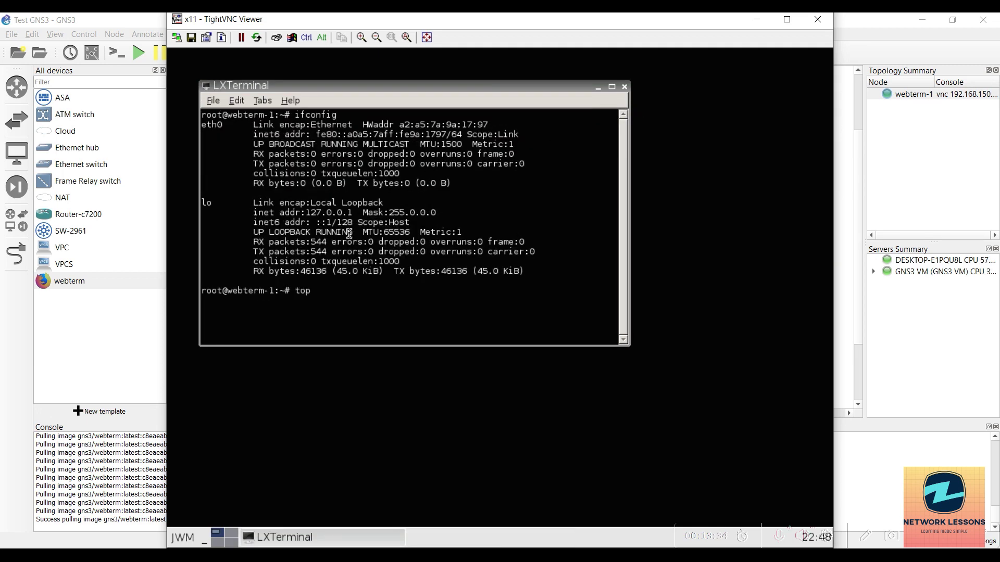
key("Return")
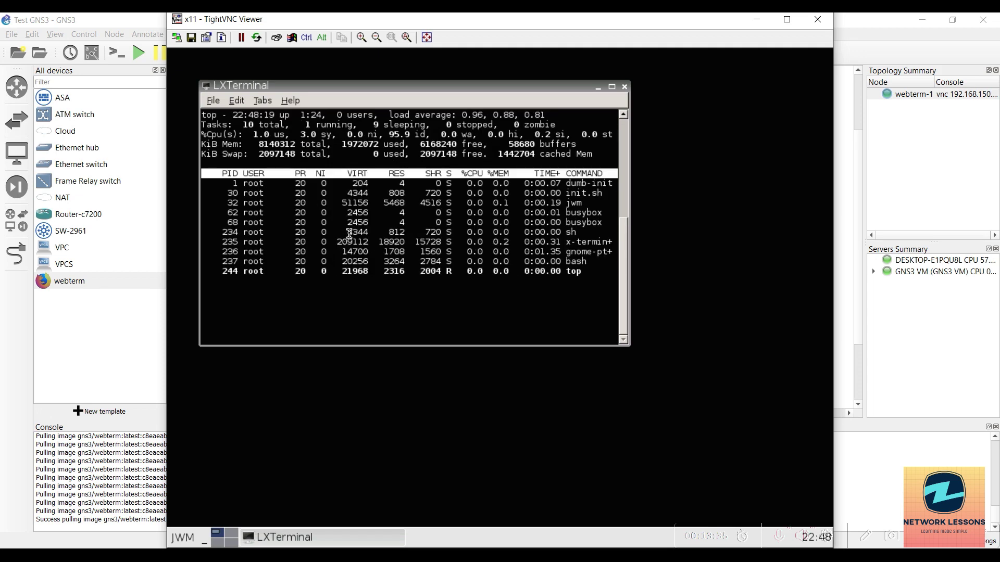
key("ctrl+c")
key("ctrl+c")
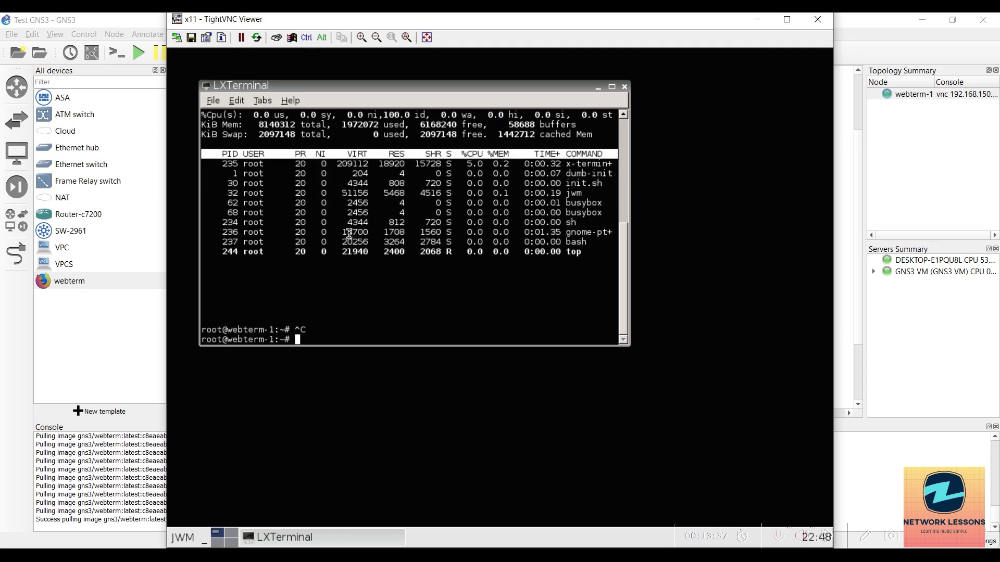
Run df -h in the terminal to check the disk usage and return to an empty prompt
type("df -h")
key("Return")
key("ctrl+c")
key("ctrl+c")
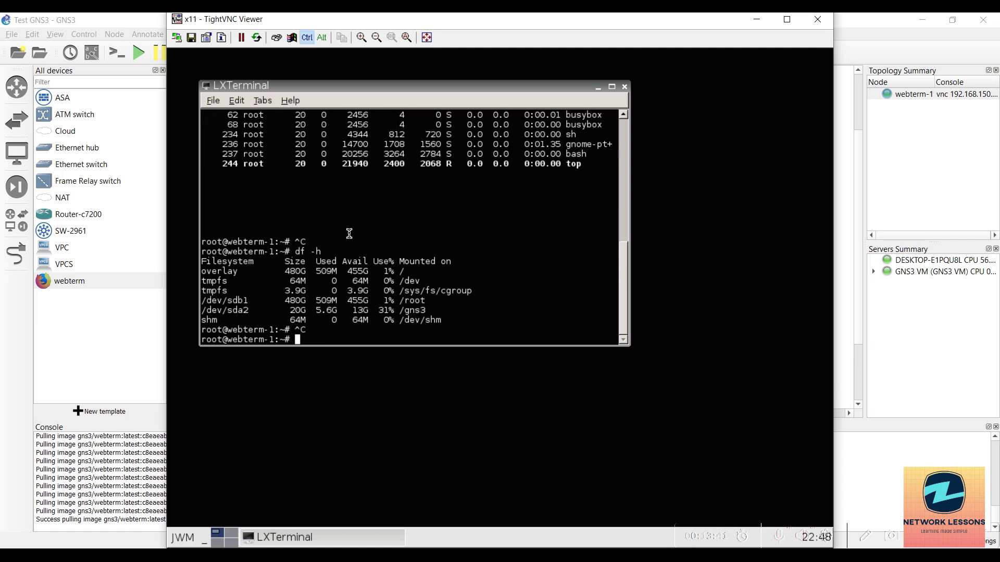
Launch Mozilla Firefox on the webterm desktop and close the TightVNC Viewer window
left_click(769, 259)
mouse_move(781, 272)
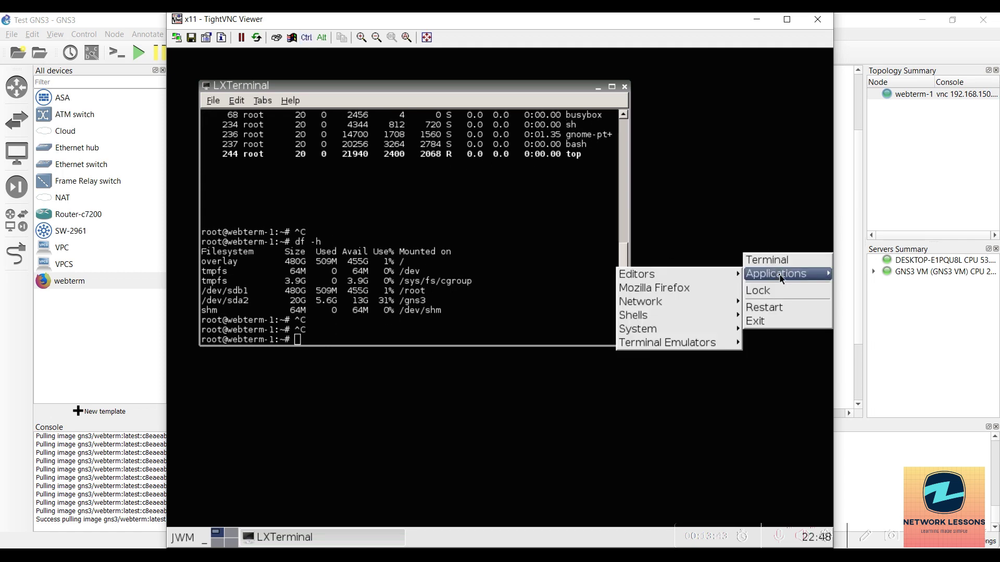
left_click(626, 288)
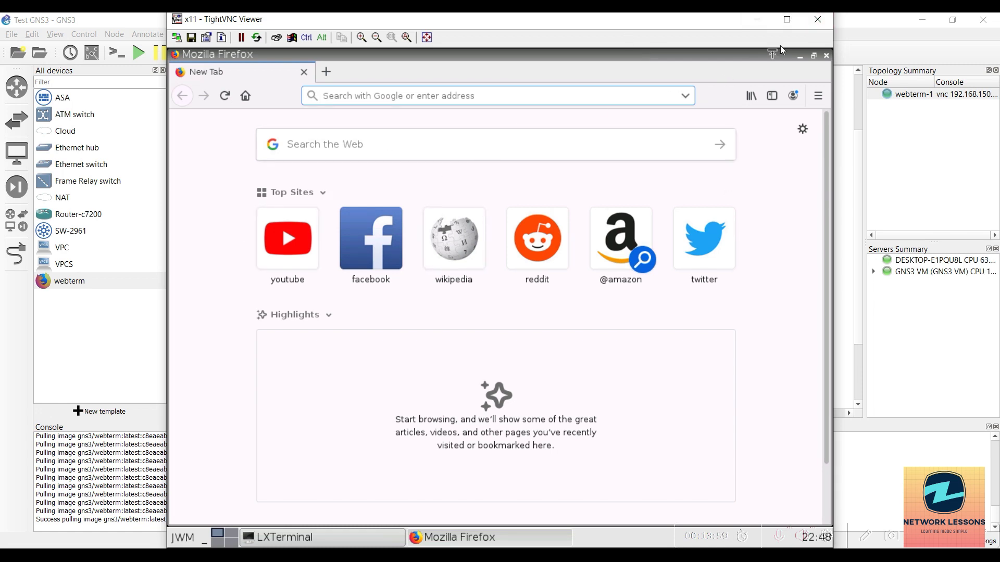
left_click(817, 20)
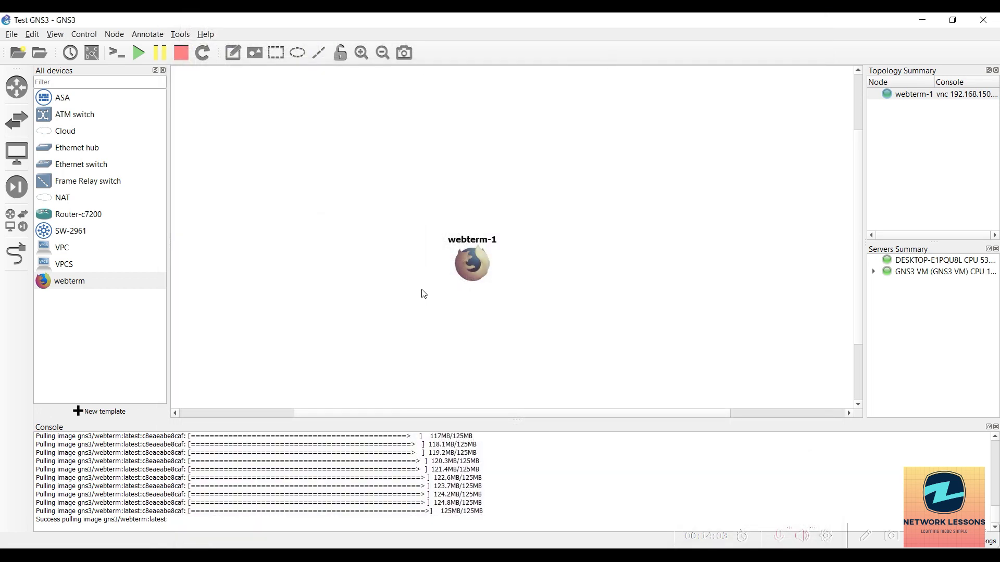
Start a new template from the GNS3 server's Guests appliances and choose Tiny Core Linux for installation
left_click(78, 412)
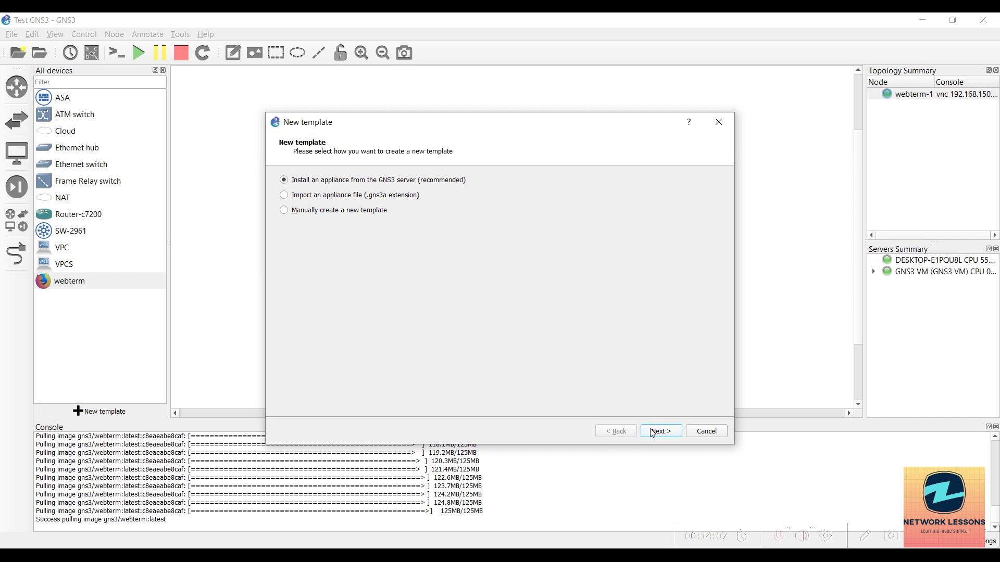
key("Return")
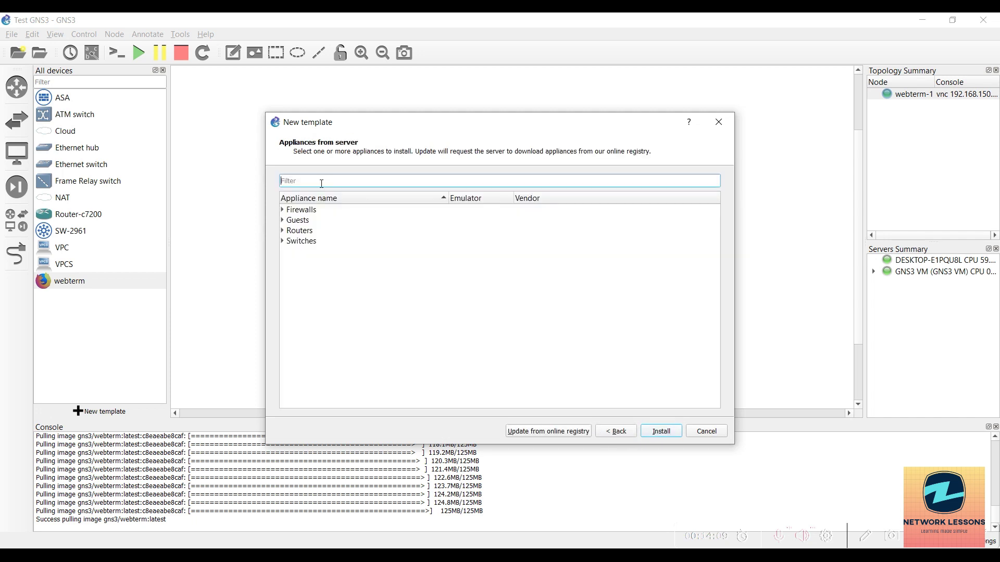
left_click(283, 220)
scroll(327, 319, "down", 5)
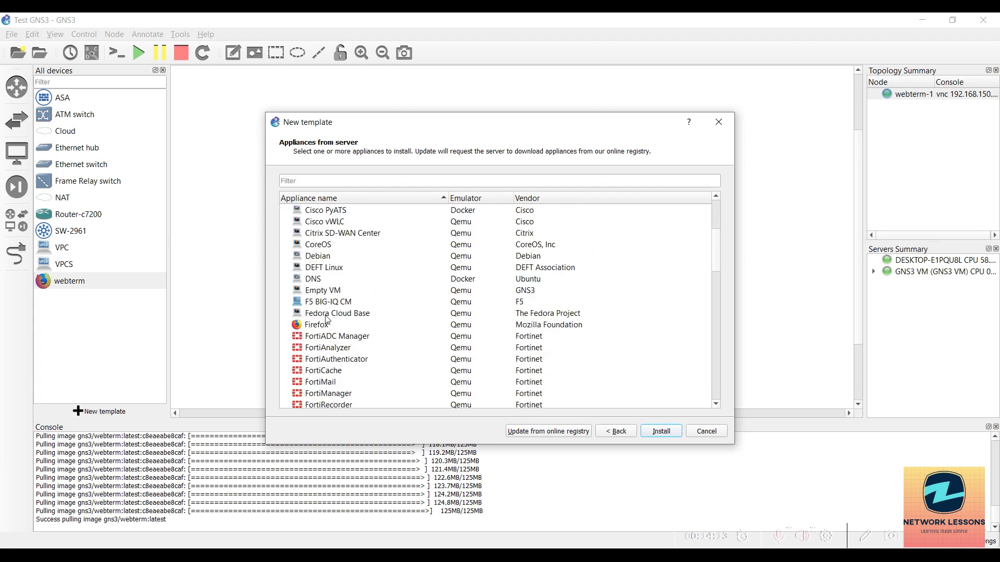
left_click(313, 326)
scroll(363, 327, "down", 2)
scroll(364, 327, "down", 10)
scroll(363, 327, "down", 4)
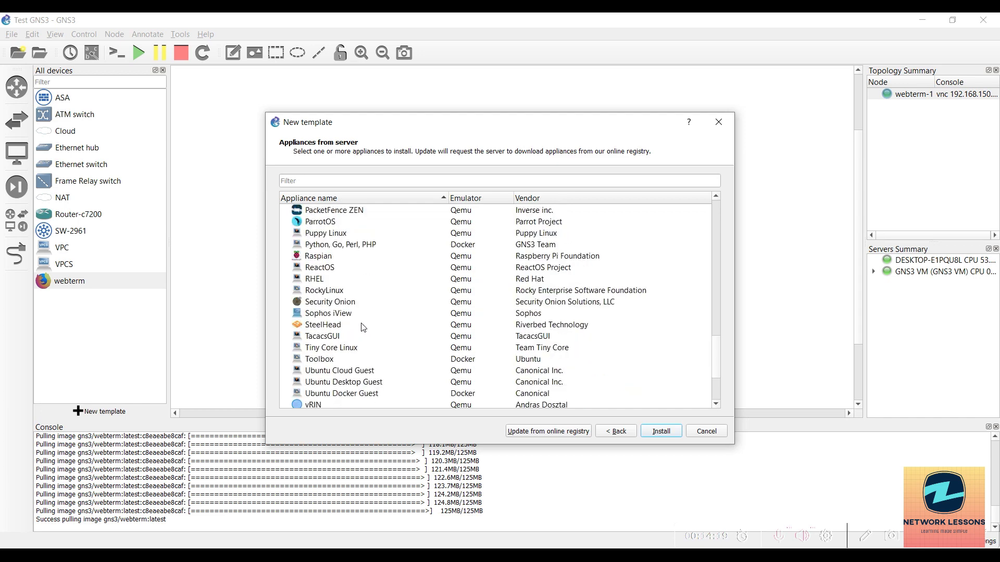
scroll(363, 327, "down", 1)
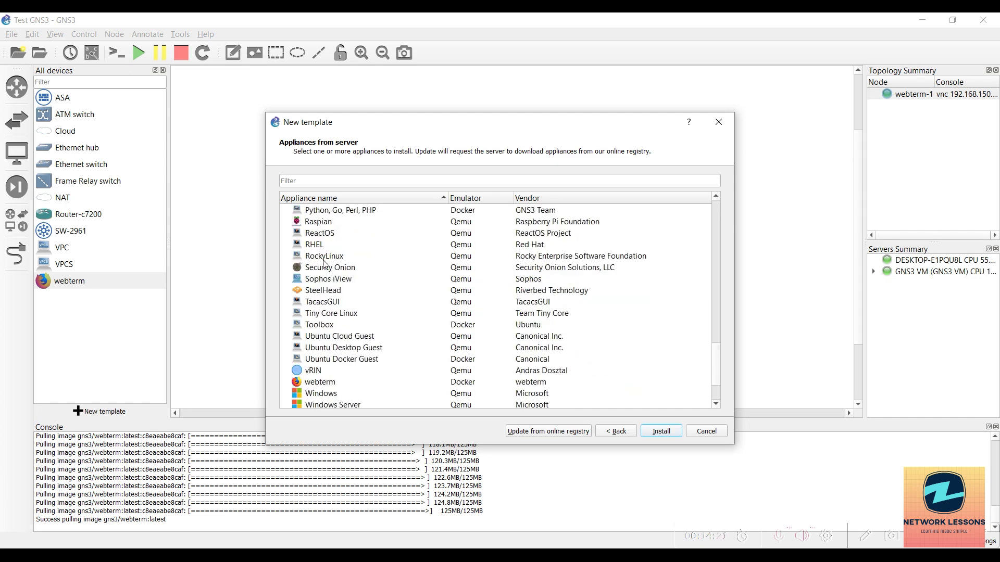
scroll(319, 262, "down", 1)
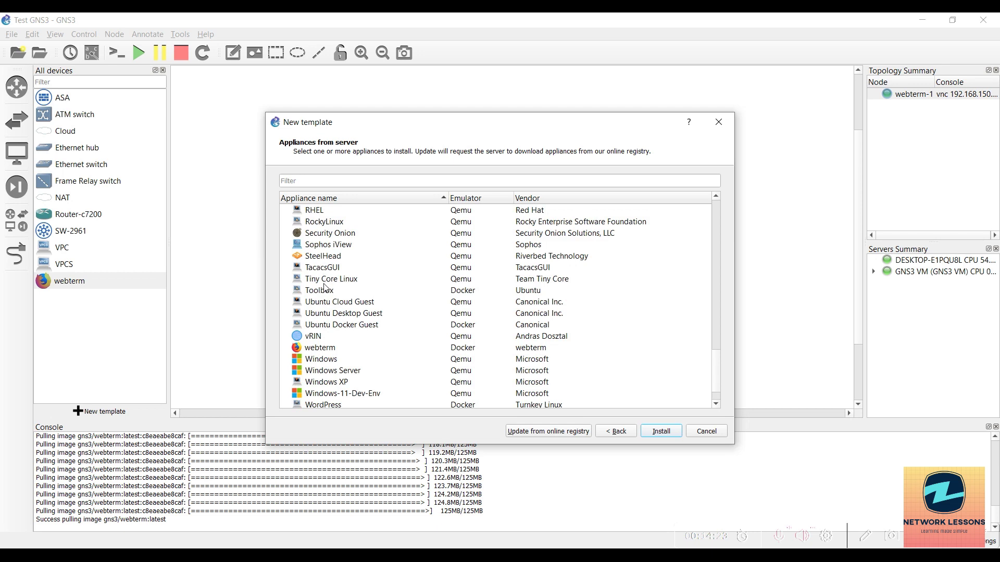
left_click(324, 282)
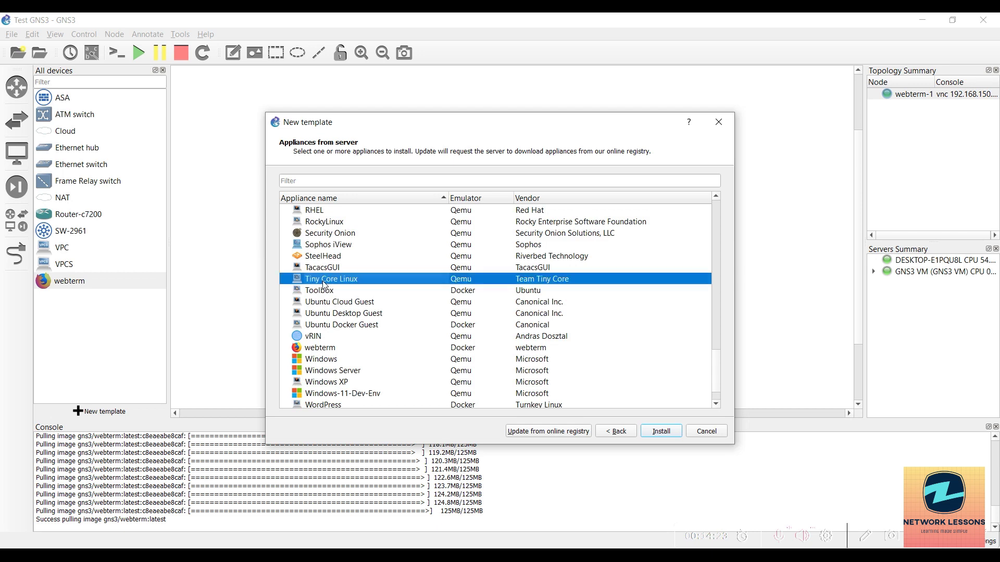
left_click(661, 434)
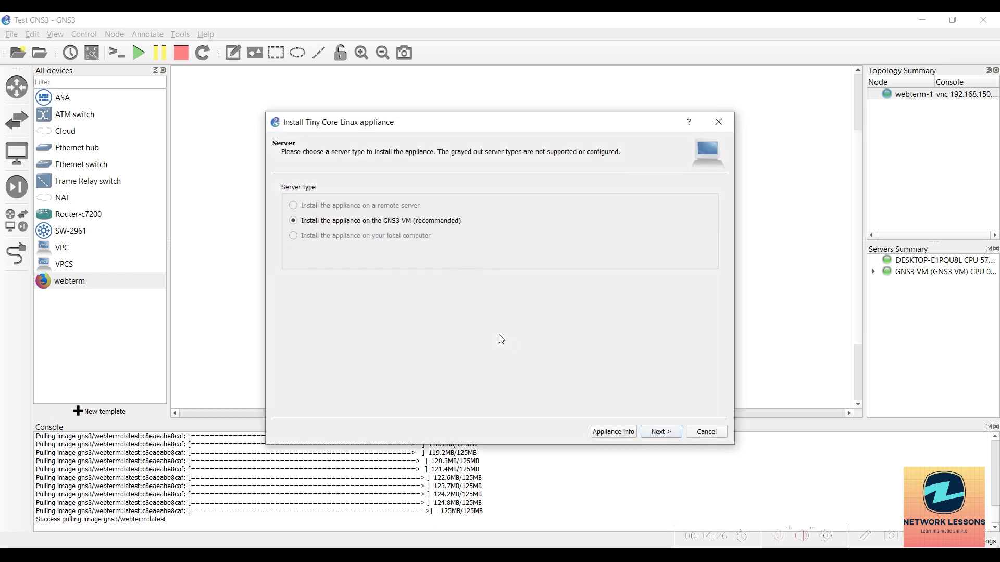
Accept installation on the GNS3 VM, continue to the required files, and select the version 11.1 image linux-tinycore-11.1.qcow2
left_click(663, 436)
left_click(660, 434)
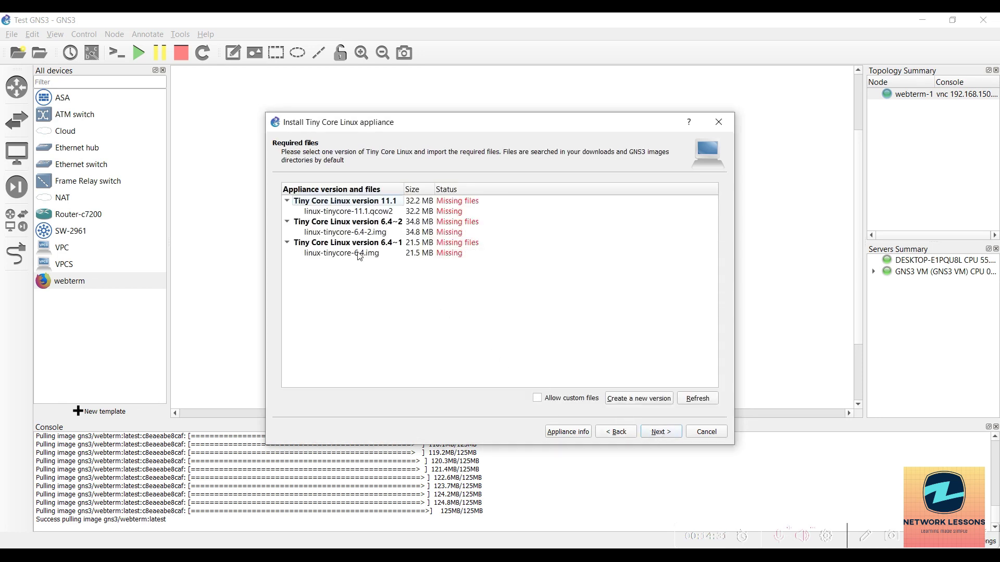
left_click(371, 260)
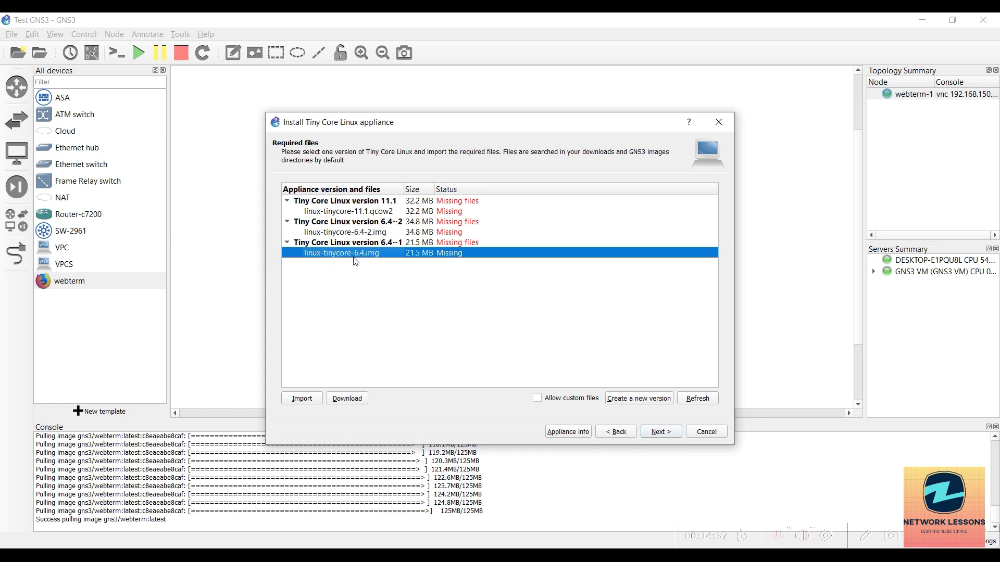
left_click(369, 213)
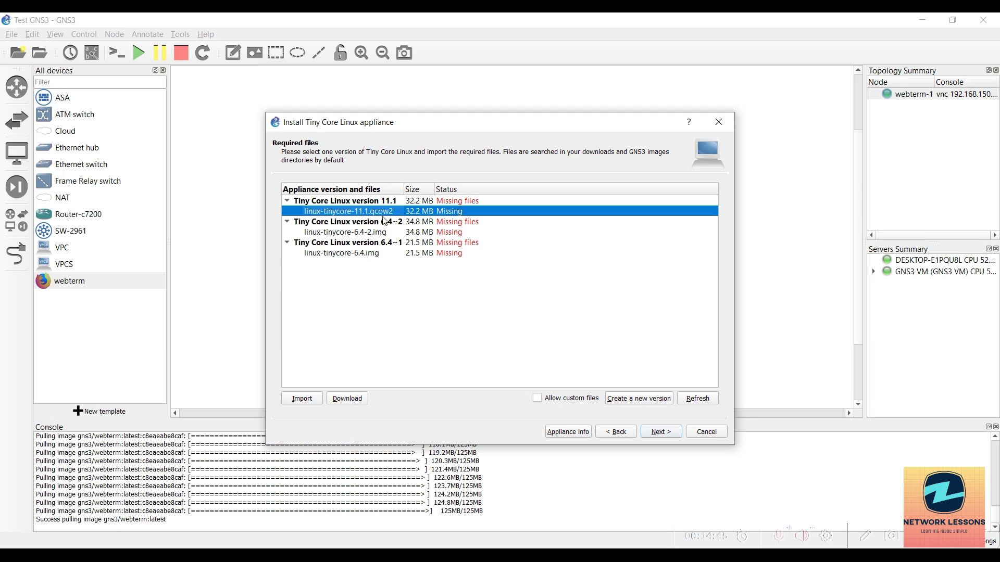
Create a new appliance version named tiny-linux-6.4 with disk image linux-tinycore-11.1.qcow2, copying that filename before confirming
left_click(632, 400)
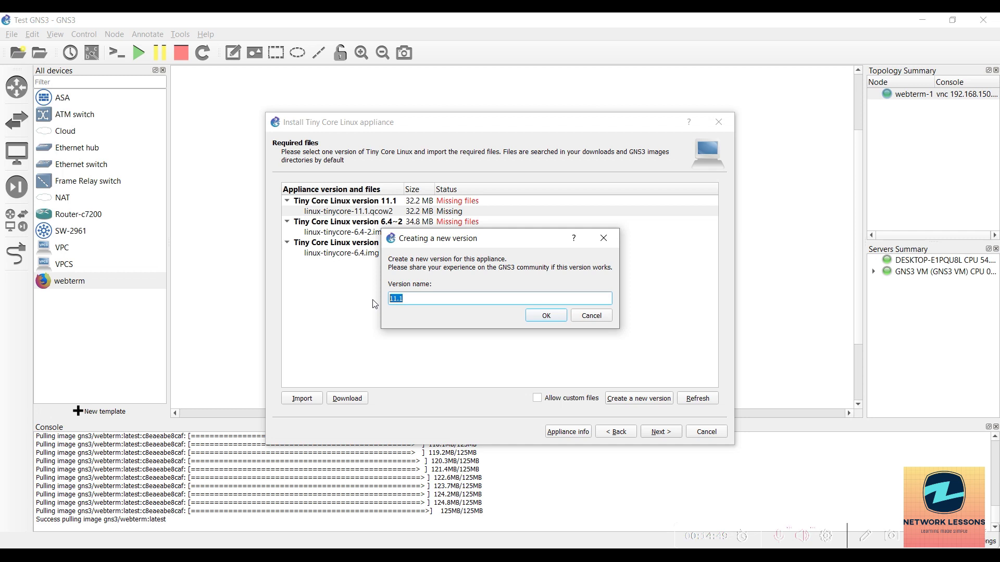
type("tiny-linux-6.4")
left_click_drag(468, 298, 353, 301)
left_click(545, 315)
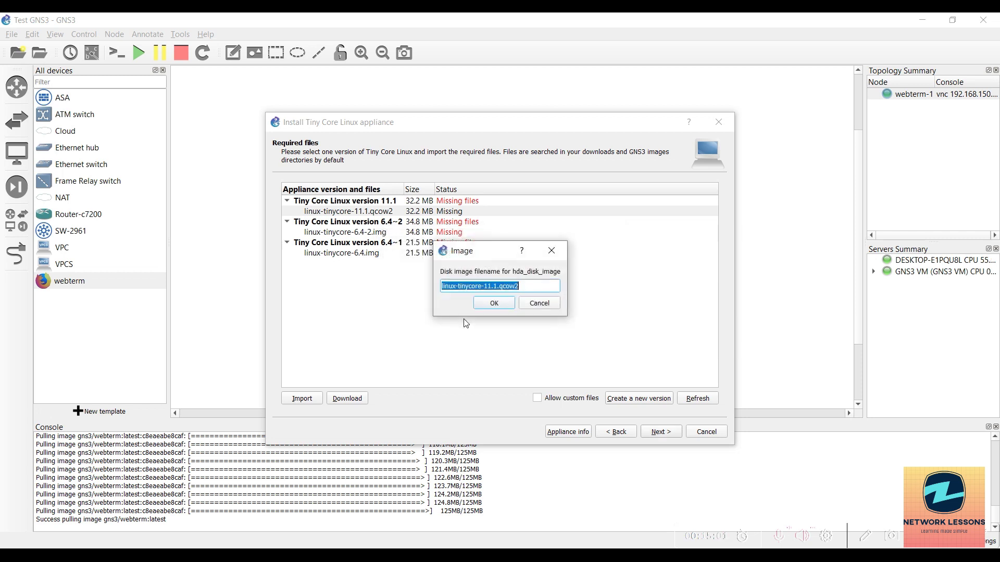
right_click(490, 288)
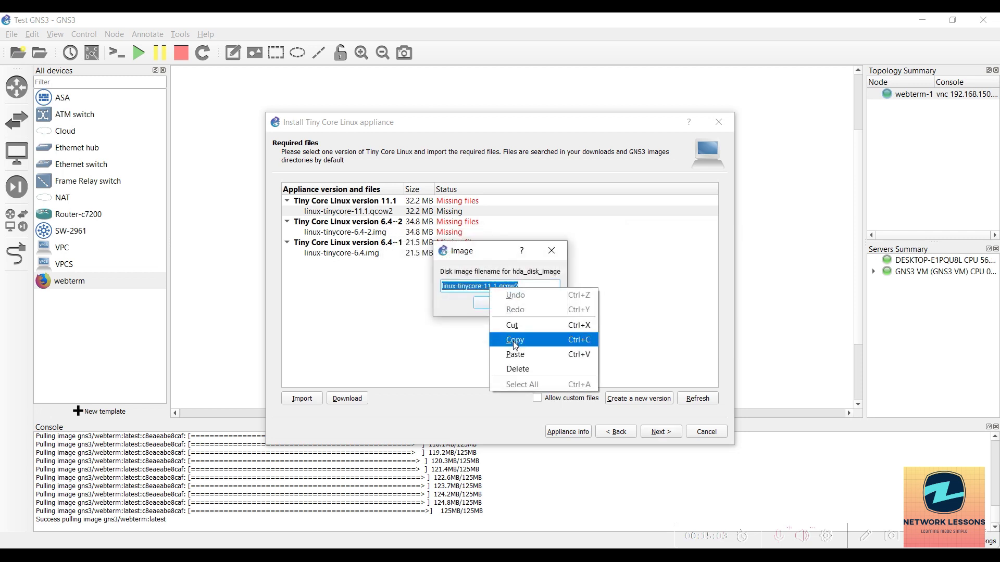
left_click(511, 340)
left_click(492, 303)
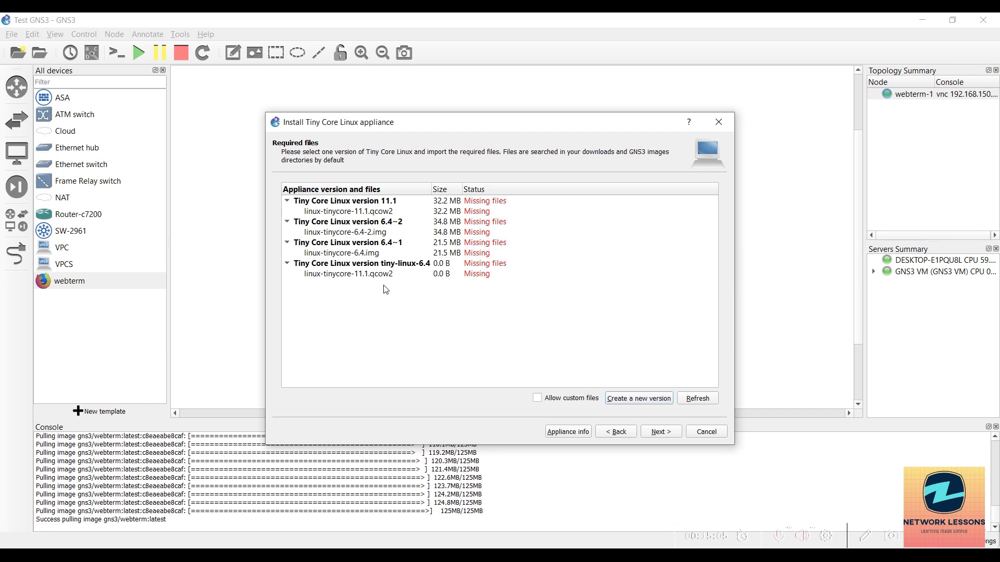
Start importing the image for version tiny-linux-6.4 and select hda.qcow2 in the EVE-NG\Qemu\linux-tinycore-6.4 folder on drive E
left_click(345, 274)
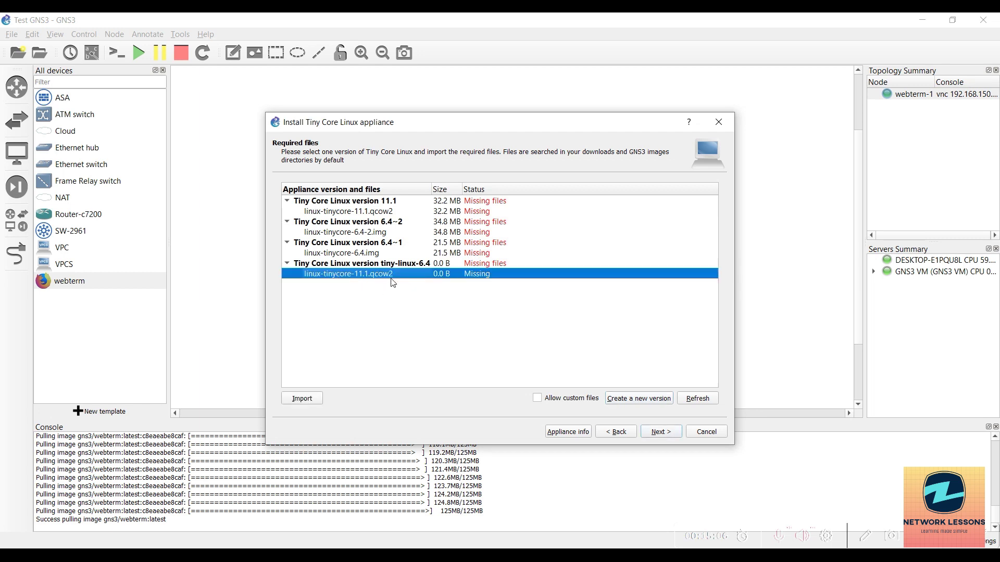
left_click(308, 399)
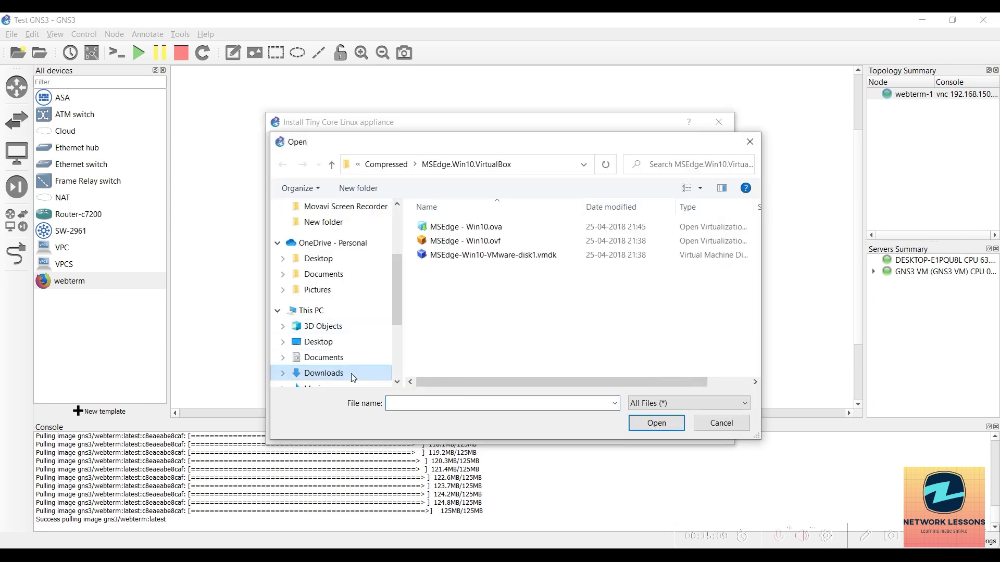
scroll(383, 347, "down", 1)
left_click(365, 347)
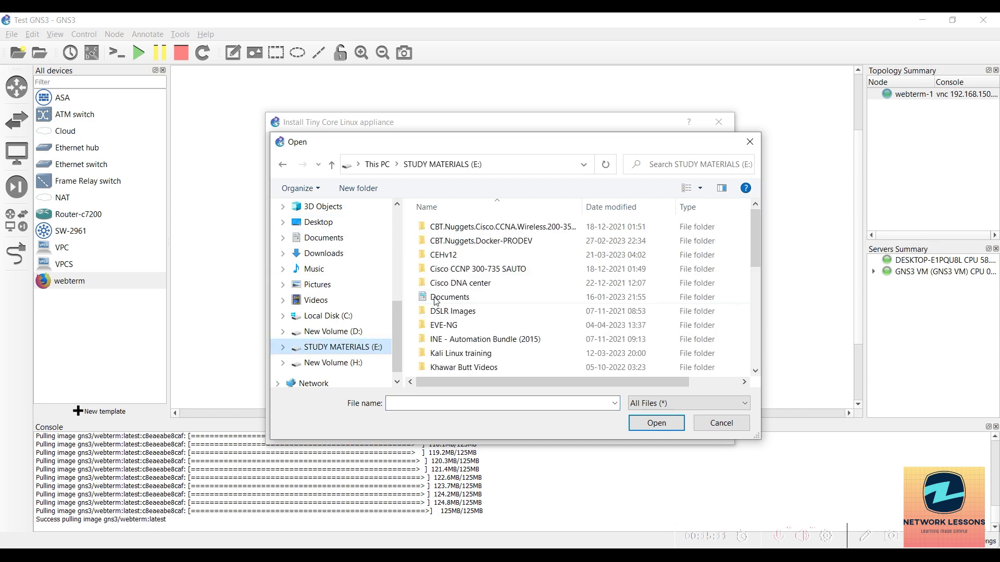
left_click(450, 327)
double_click(451, 333)
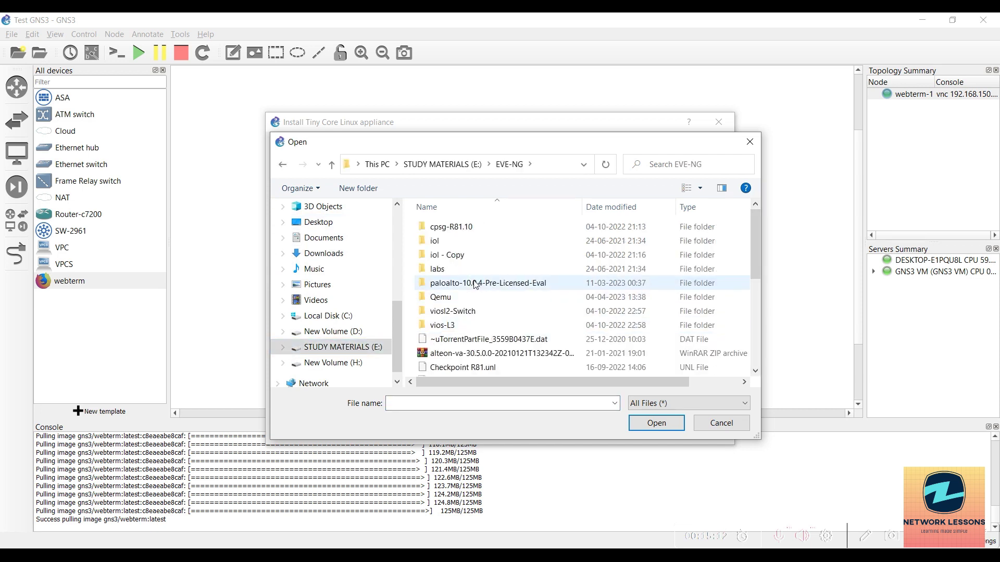
key("l")
double_click(450, 301)
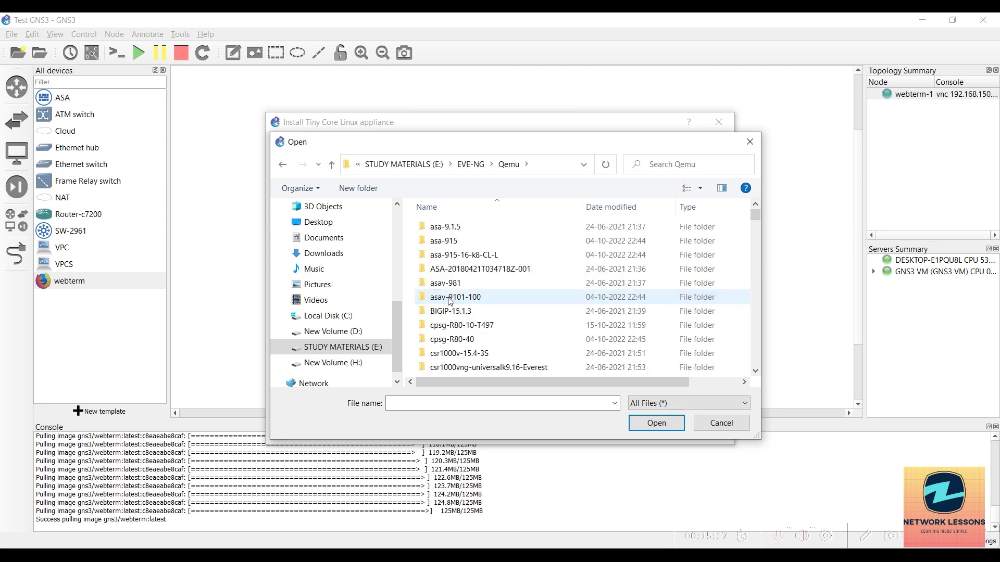
key("l")
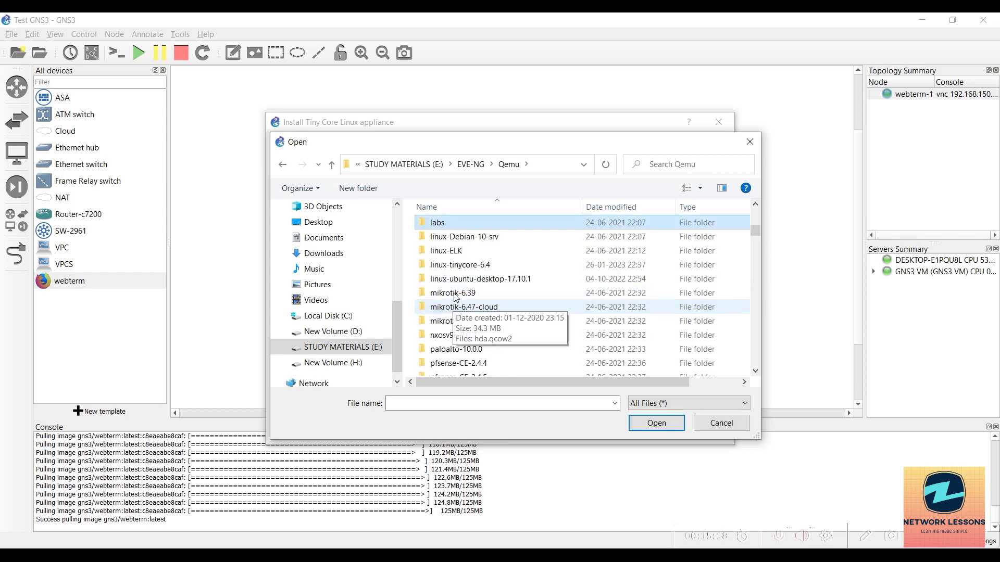
double_click(461, 265)
left_click(452, 231)
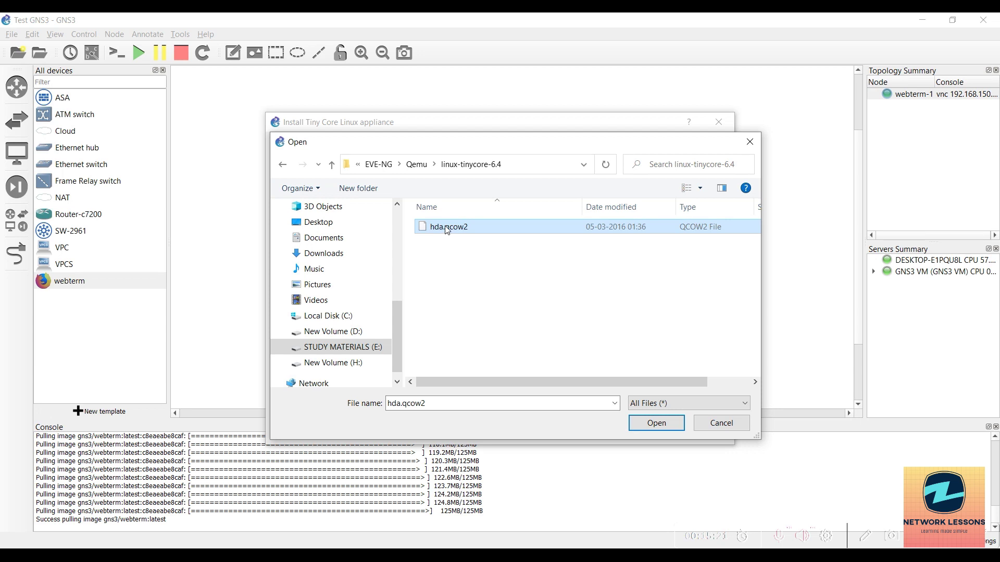
Rename hda.qcow2 to the copied filename linux-tinycore-11.1.qcow2 and import it as the version's disk image
left_click(445, 232)
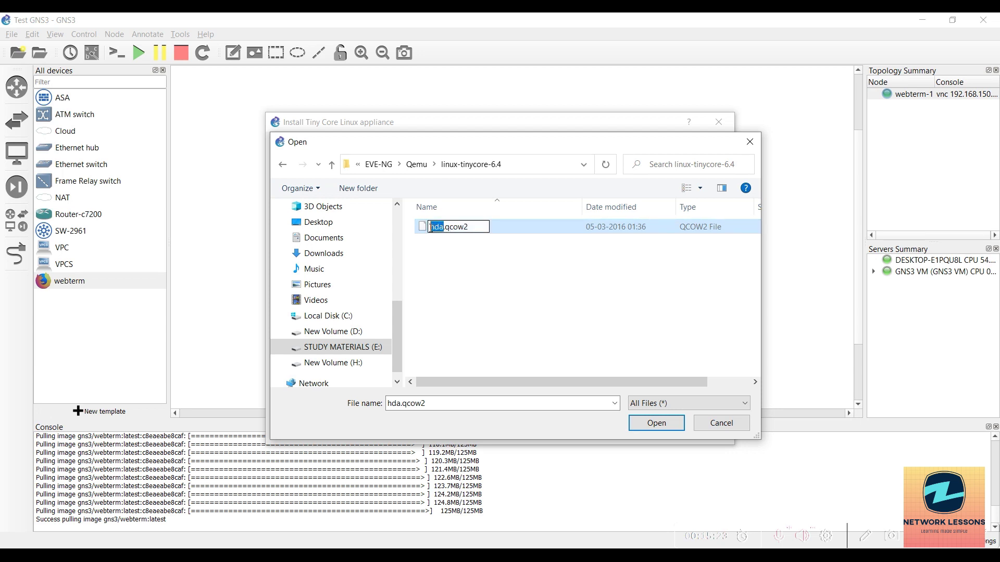
key("ctrl+v")
key("Delete")
key("Delete")
key("Delete")
key("Delete")
key("Delete")
left_click(514, 278)
double_click(471, 232)
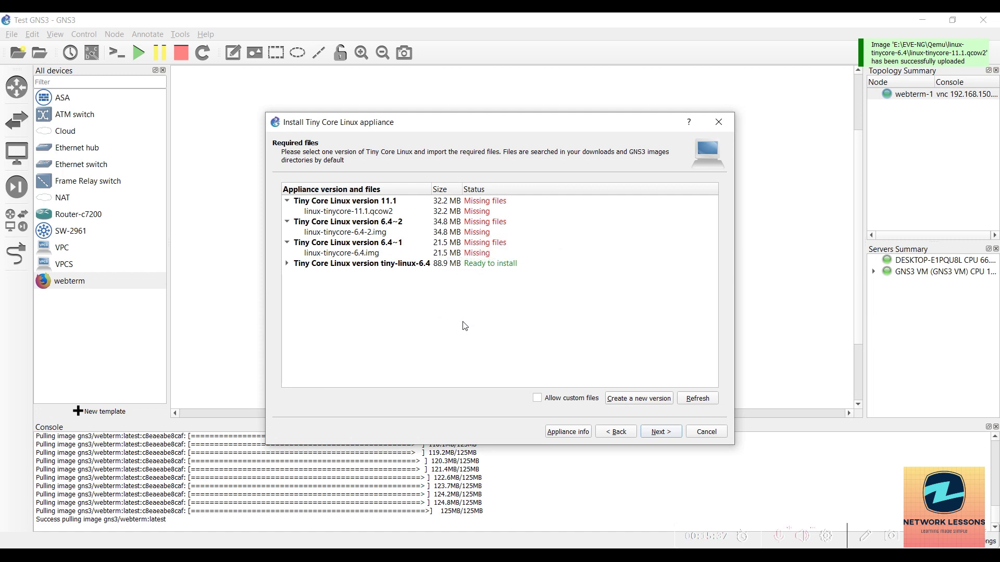
Install Tiny Core Linux version tiny-linux-6.4 and finish the appliance setup
left_click(378, 265)
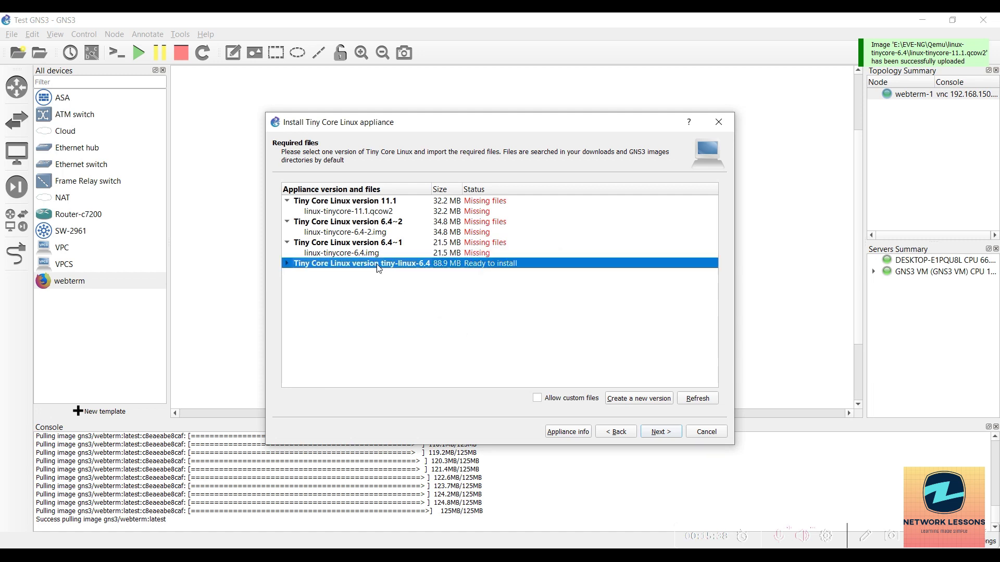
left_click(657, 437)
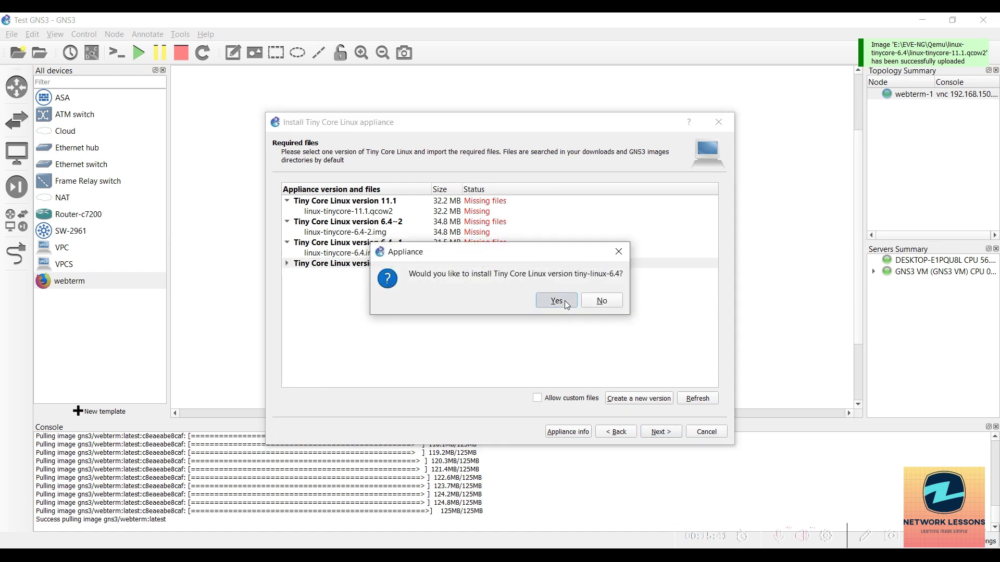
left_click(565, 302)
left_click(660, 433)
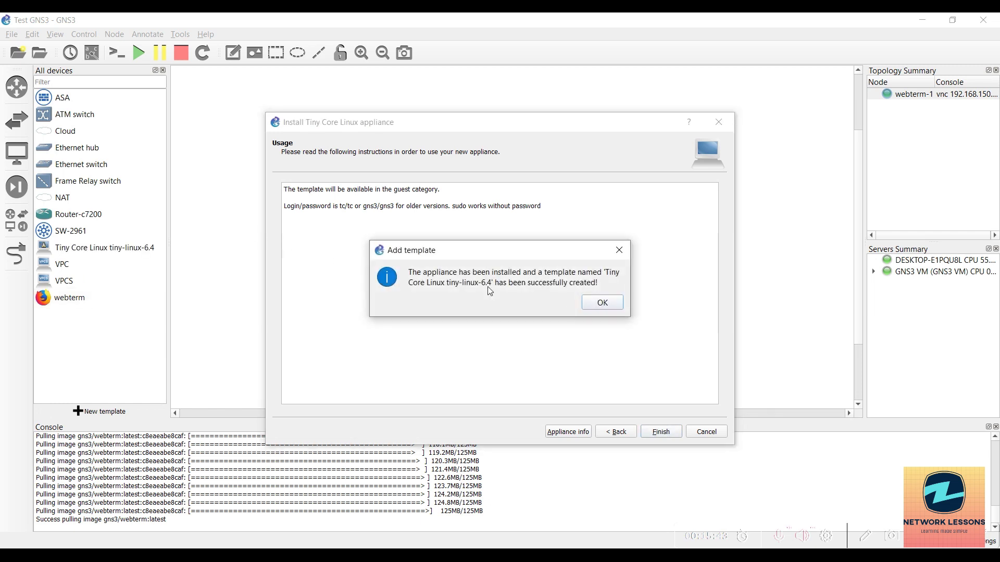
left_click(587, 307)
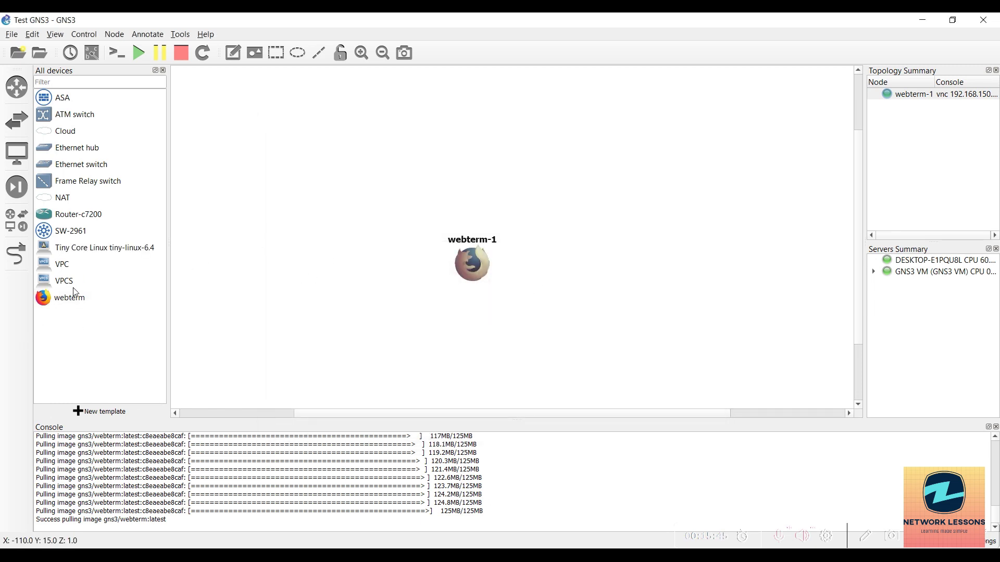
Open the symbol library in the Tiny Core Linux tiny-linux-6.4 template's configuration and expand the Affinity-circle-blue group
left_click(66, 251)
right_click(93, 248)
left_click(129, 274)
left_click(609, 209)
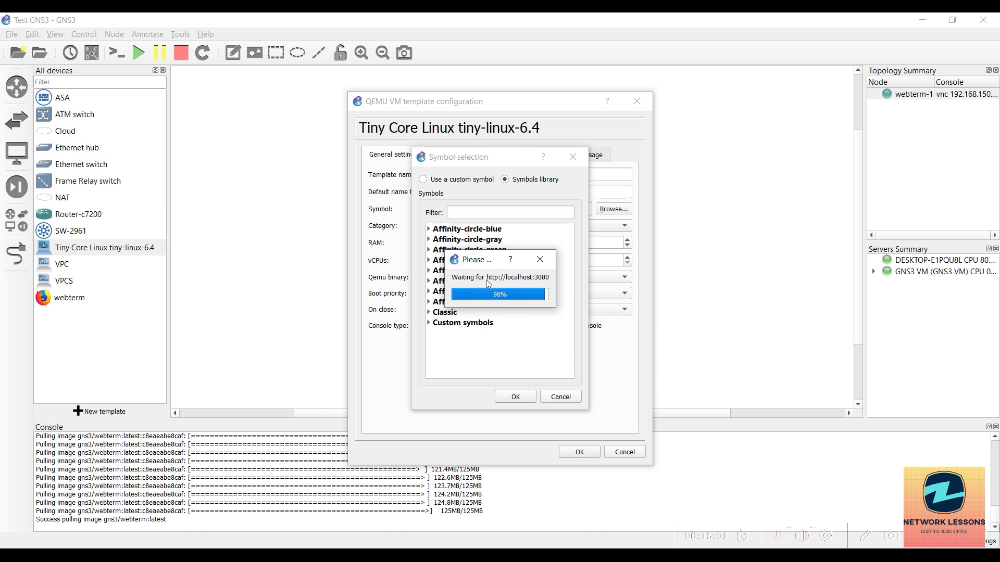
left_click(429, 230)
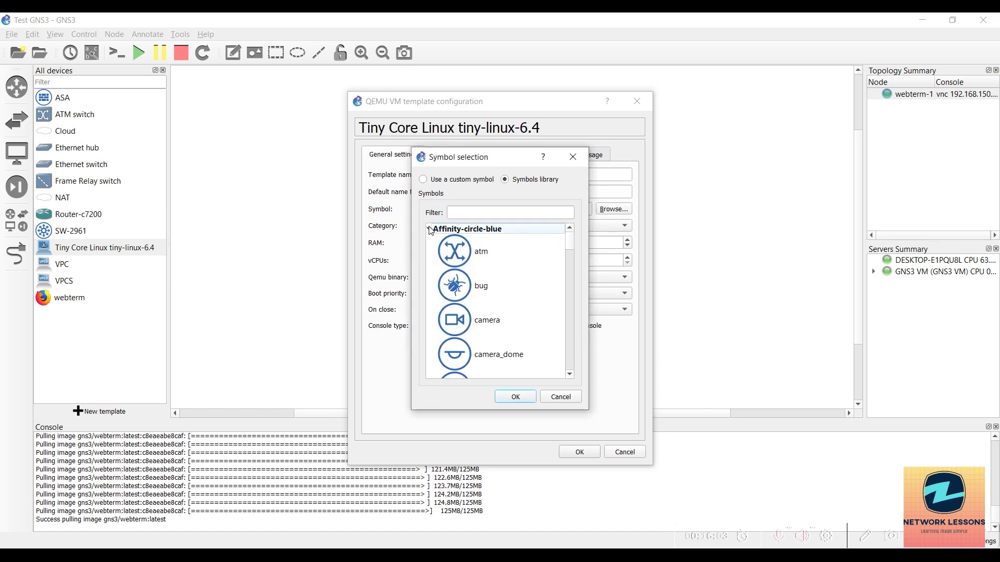
left_click(478, 214)
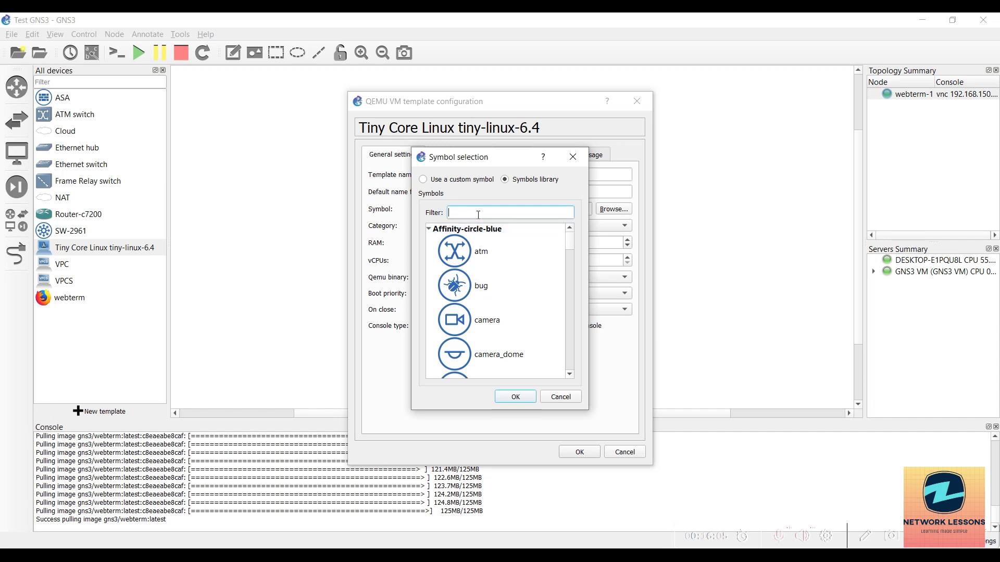
type("linu")
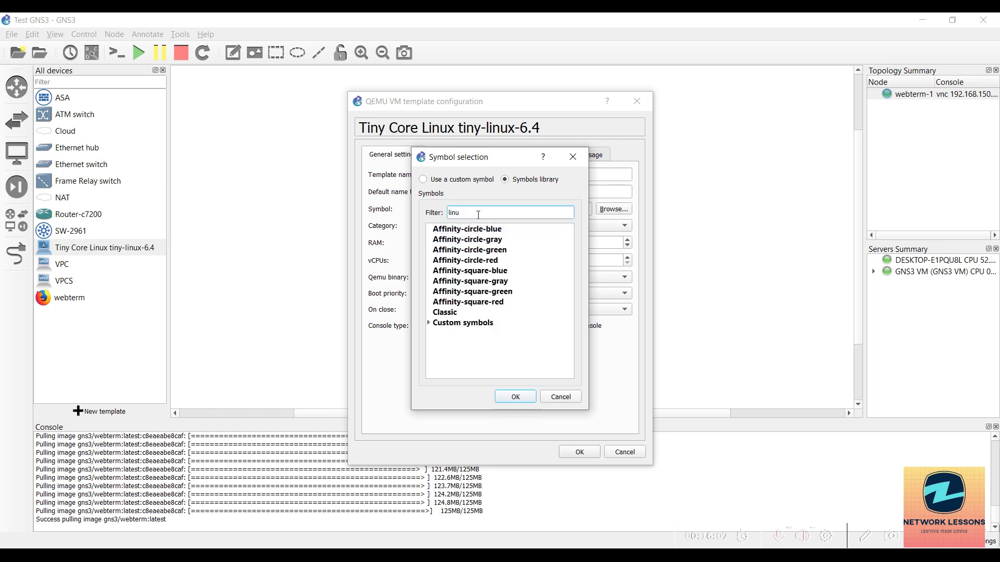
key("BackSpace")
key("BackSpace")
key("BackSpace")
key("BackSpace")
Filter the symbols by "client", assign the Affinity-circle-blue client symbol to the template, and save its configuration
type("client")
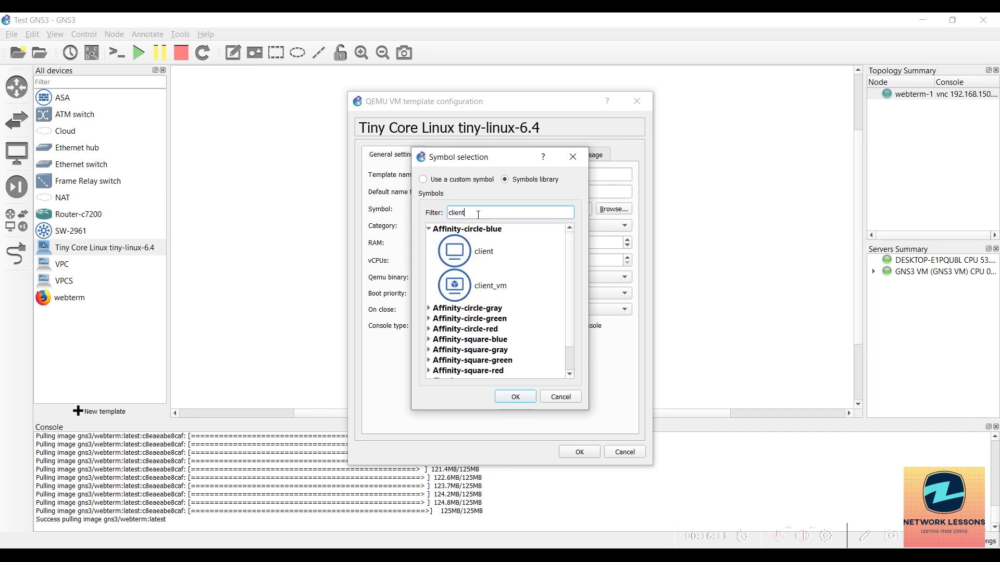
left_click(478, 258)
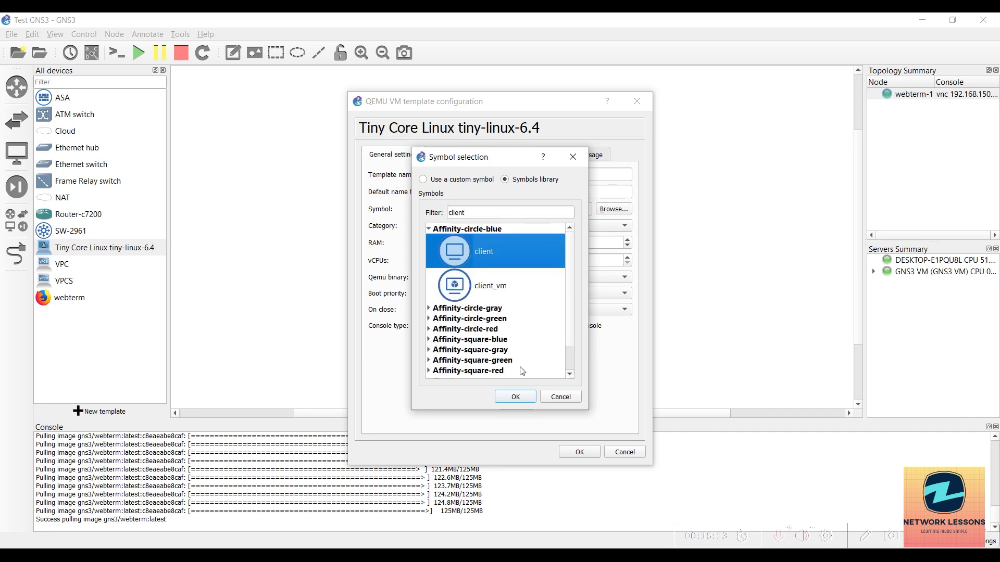
left_click(515, 397)
left_click(579, 451)
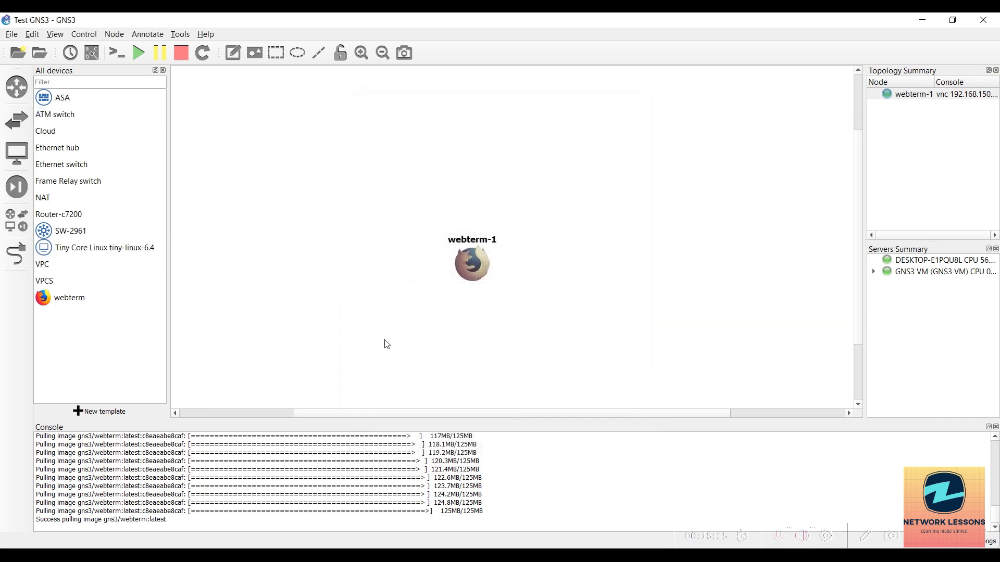
Rename the Tiny Core Linux tiny-linux-6.4 template to tiny-linux-6.4 and save its configuration
right_click(79, 256)
left_click(103, 273)
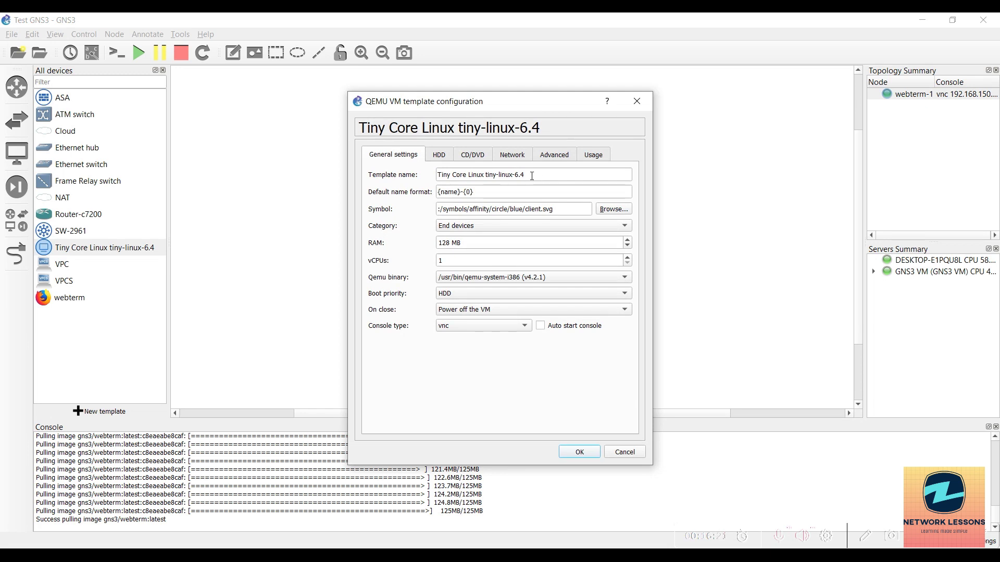
left_click_drag(486, 175, 416, 175)
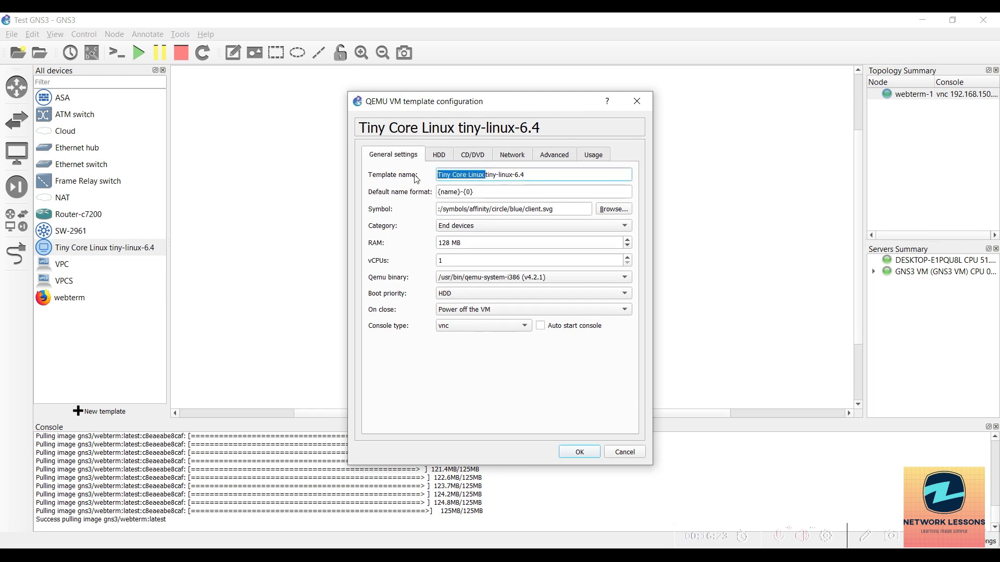
key("BackSpace")
left_click(579, 451)
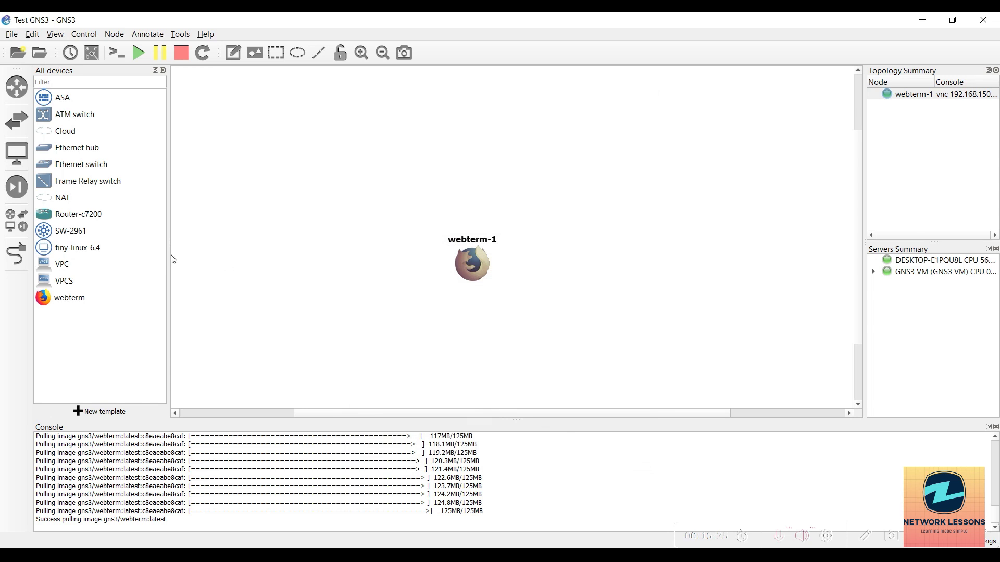
Place a tiny-linux-6.4 node above webterm-1, start it, and run ifconfig in its console
left_click_drag(84, 248, 382, 191)
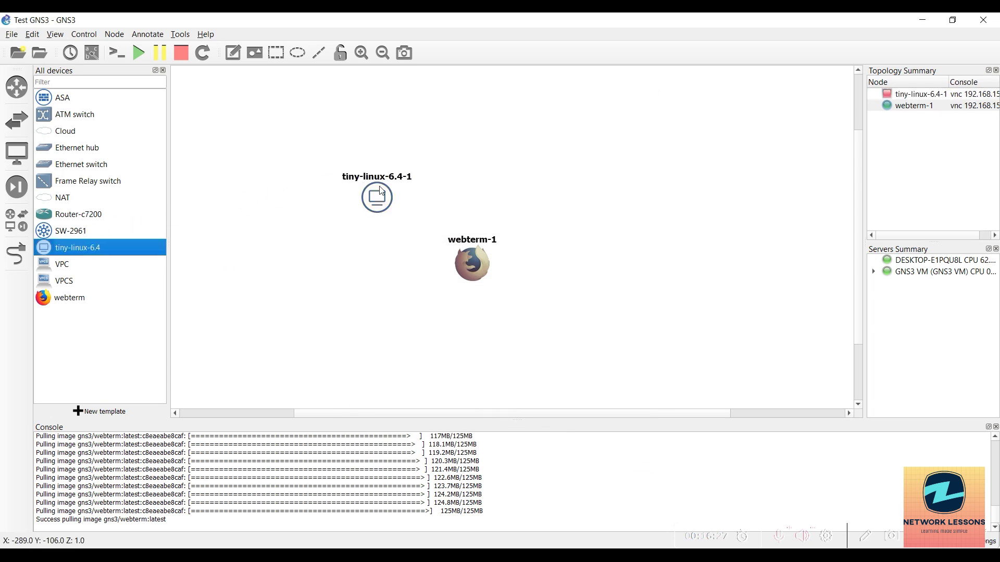
right_click(381, 194)
left_click(410, 248)
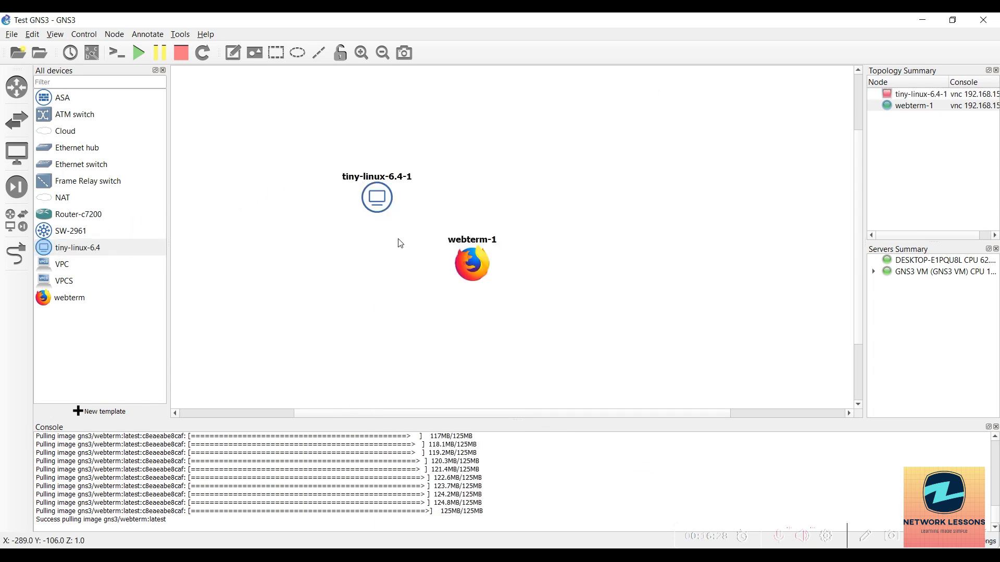
double_click(379, 199)
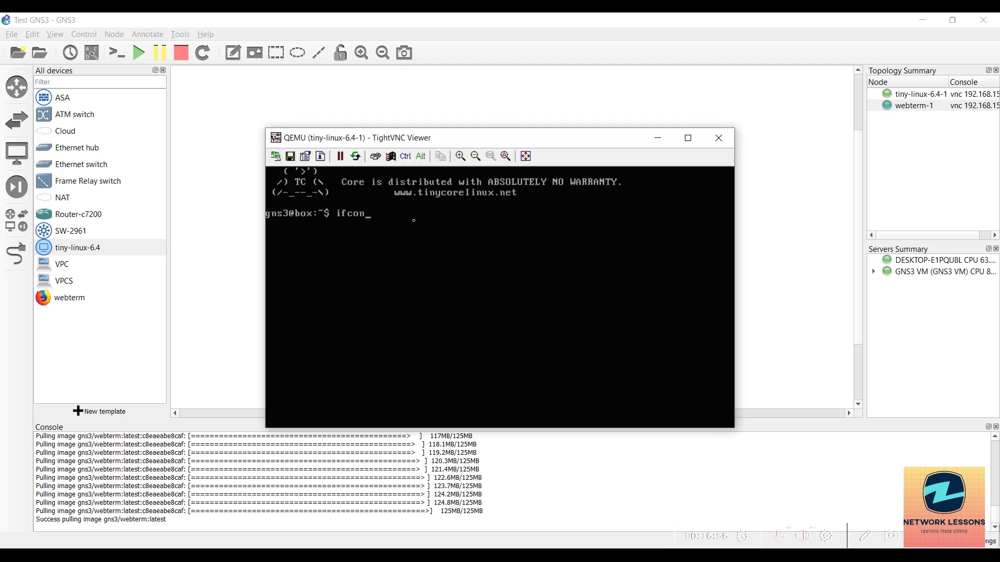
key("Return")
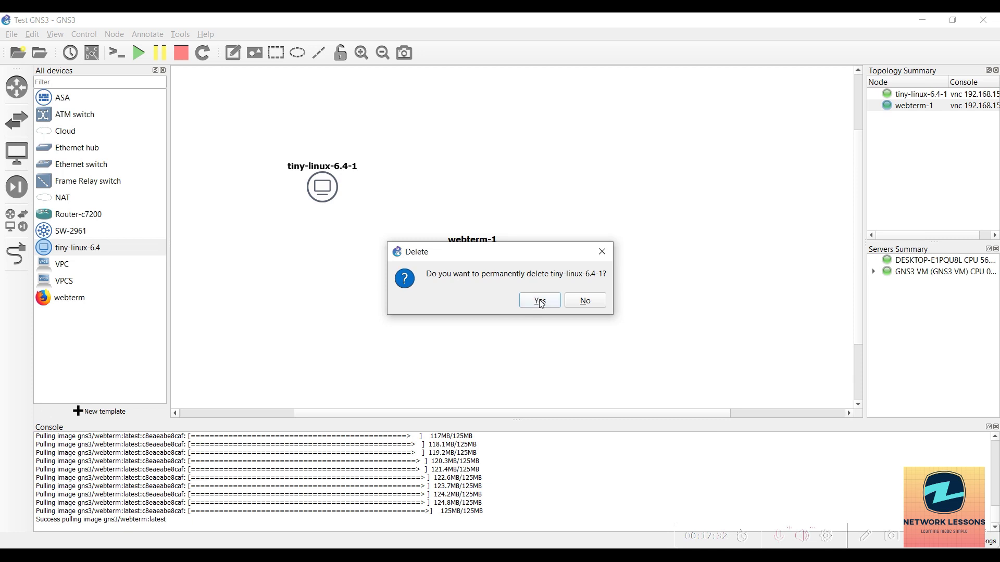
Permanently delete the tiny-linux-6.4-1 node from the topology
left_click(538, 301)
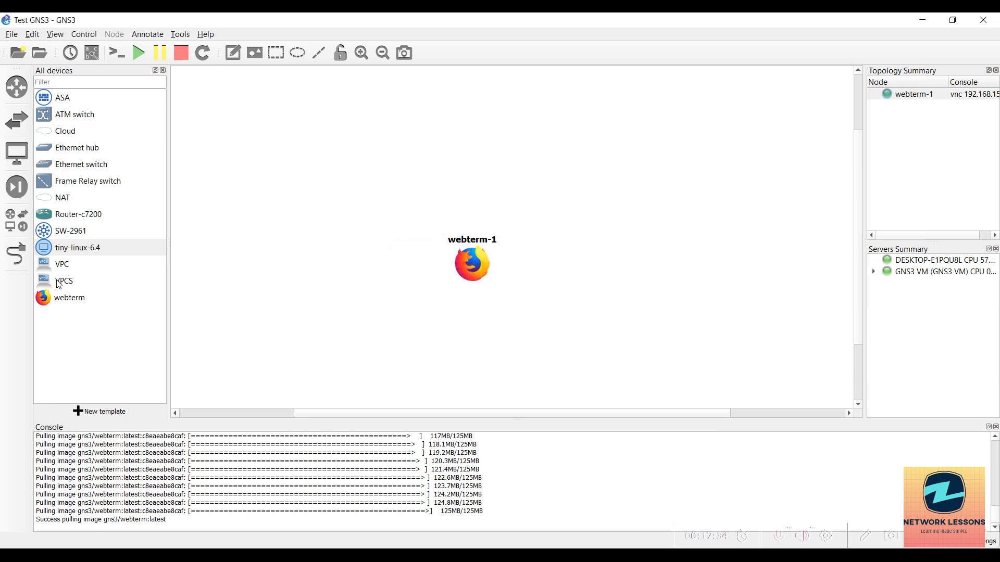
Begin a new template from the GNS3 server's appliances and choose the Firefox guest appliance for installation
left_click(100, 410)
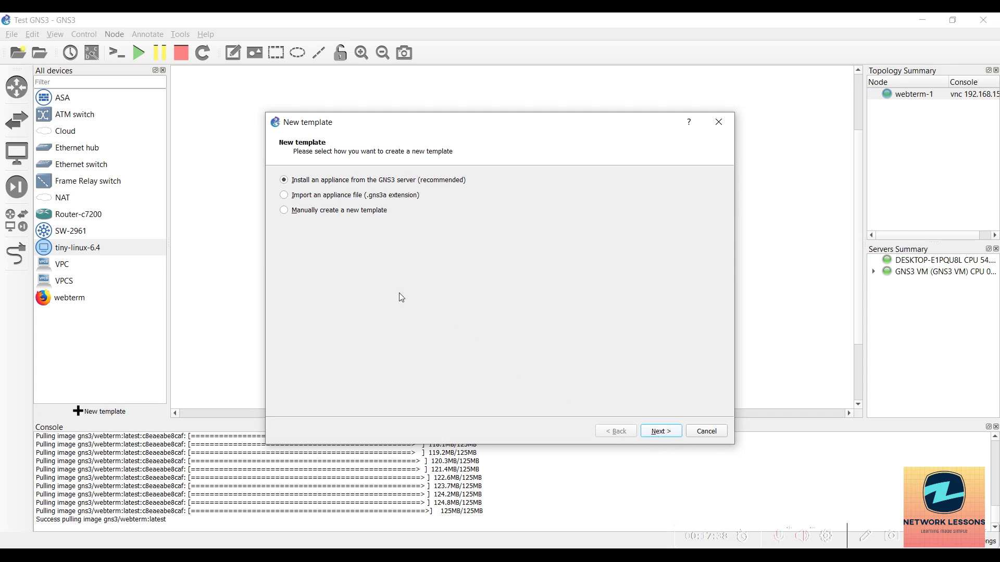
double_click(663, 431)
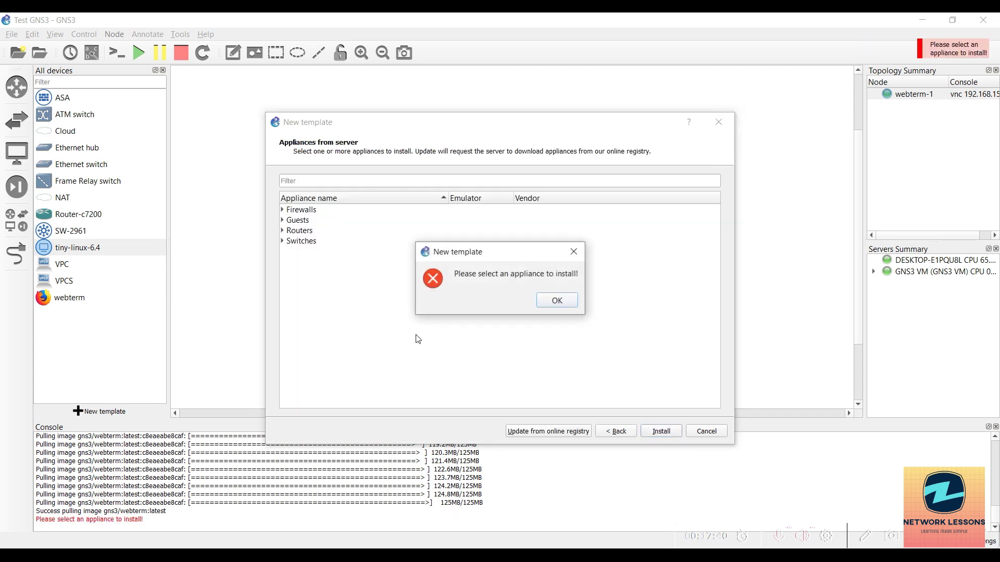
key("Return")
left_click(283, 220)
scroll(320, 292, "down", 5)
left_click(326, 325)
left_click(661, 432)
Install Firefox version 31.1.1~2 with the /usr/bin/qemu-system-i386 (v4.2.1) binary and finish the appliance setup
left_click(666, 435)
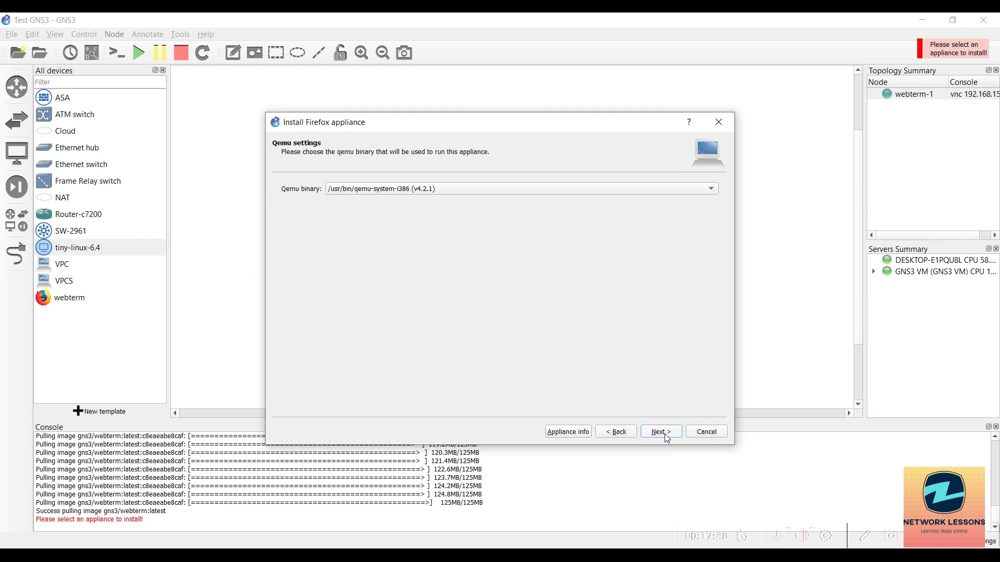
left_click(661, 432)
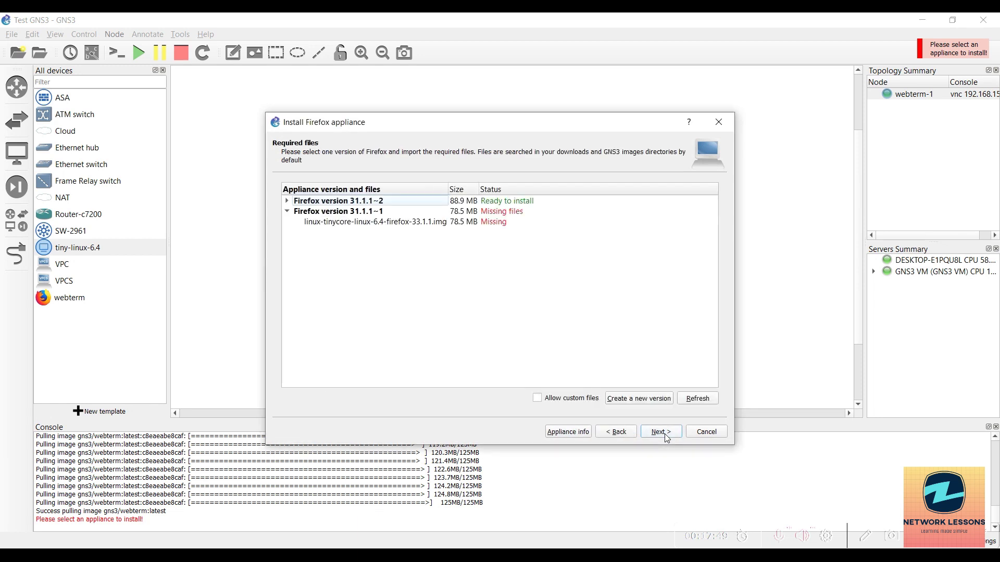
left_click(286, 201)
left_click(324, 212)
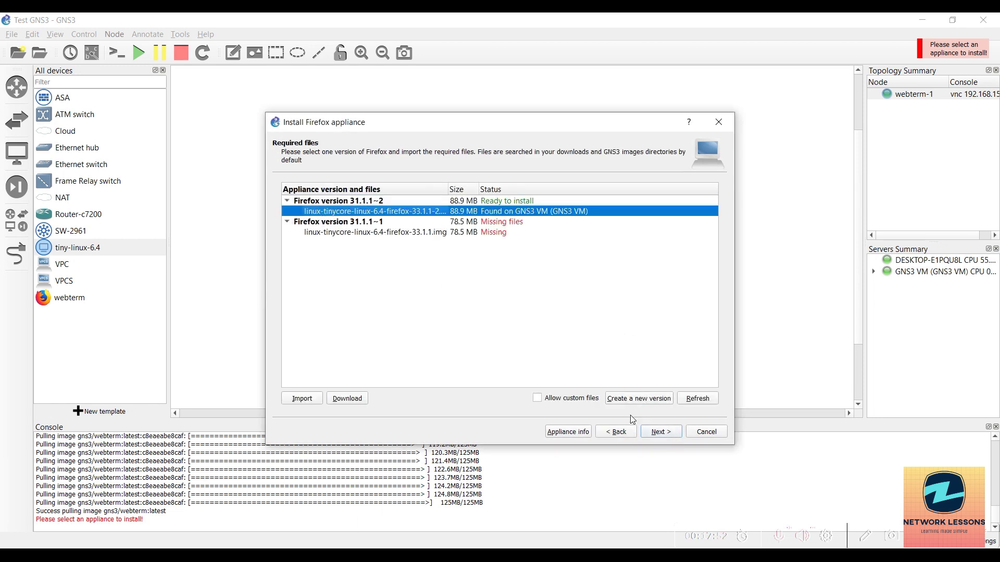
left_click(642, 434)
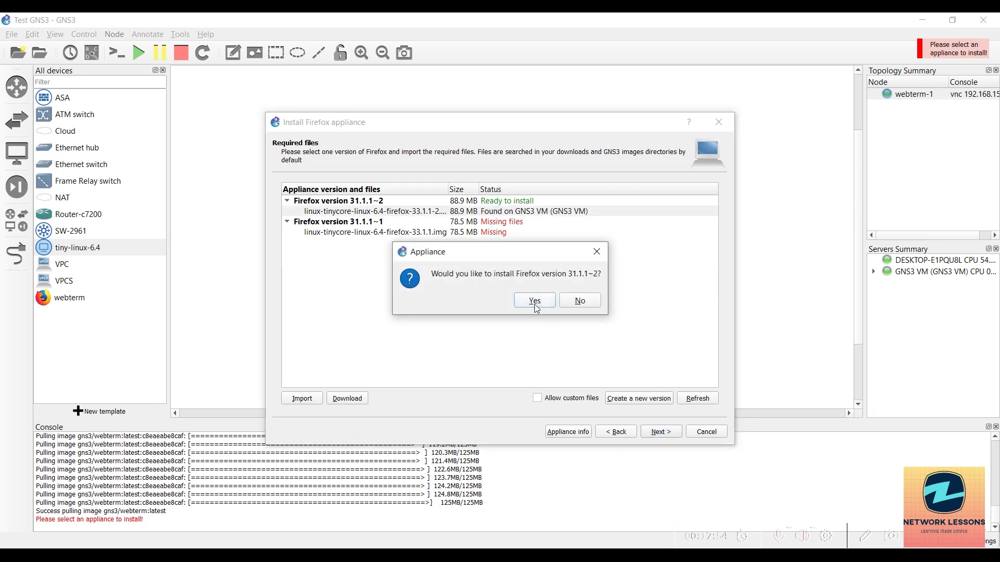
left_click(534, 304)
left_click(661, 432)
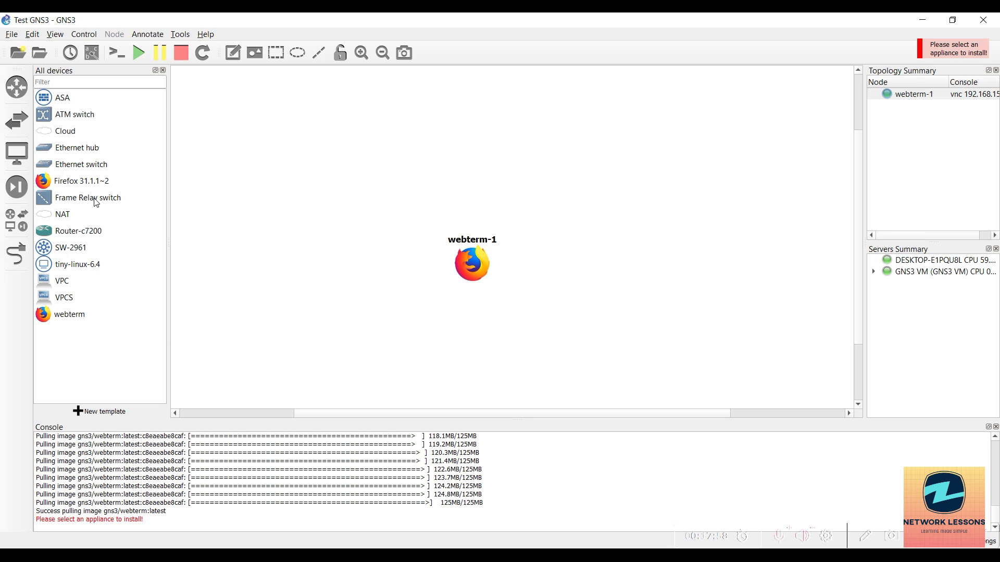
Place a Firefox 31.1.1~2 node above webterm-1, start it, and open its console
left_click_drag(91, 187, 399, 228)
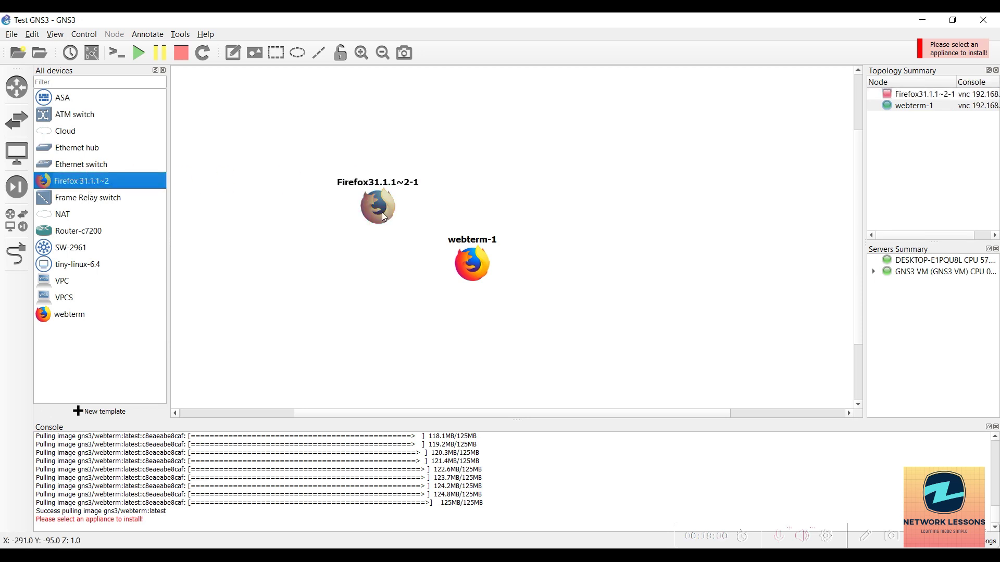
right_click(383, 213)
left_click(404, 252)
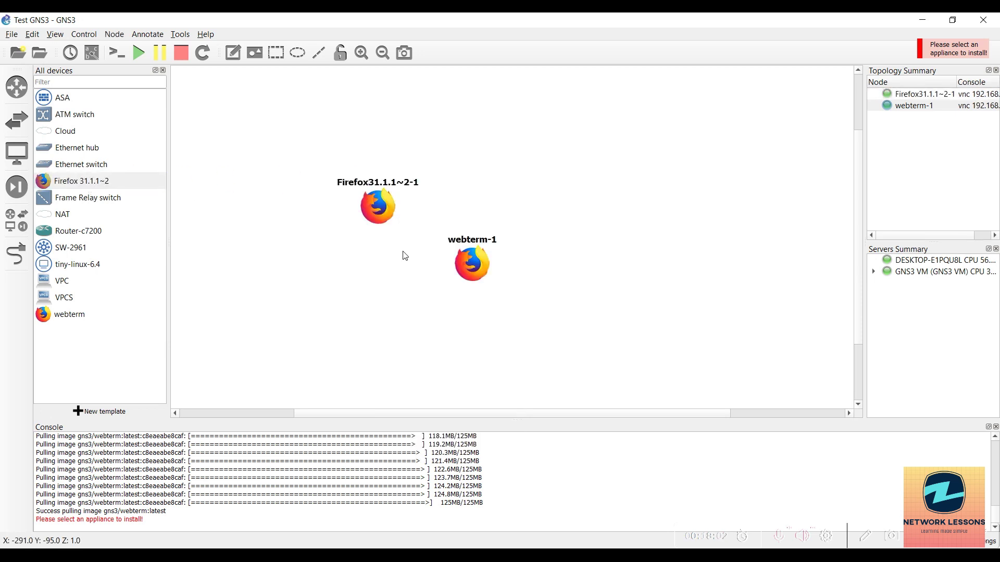
double_click(389, 209)
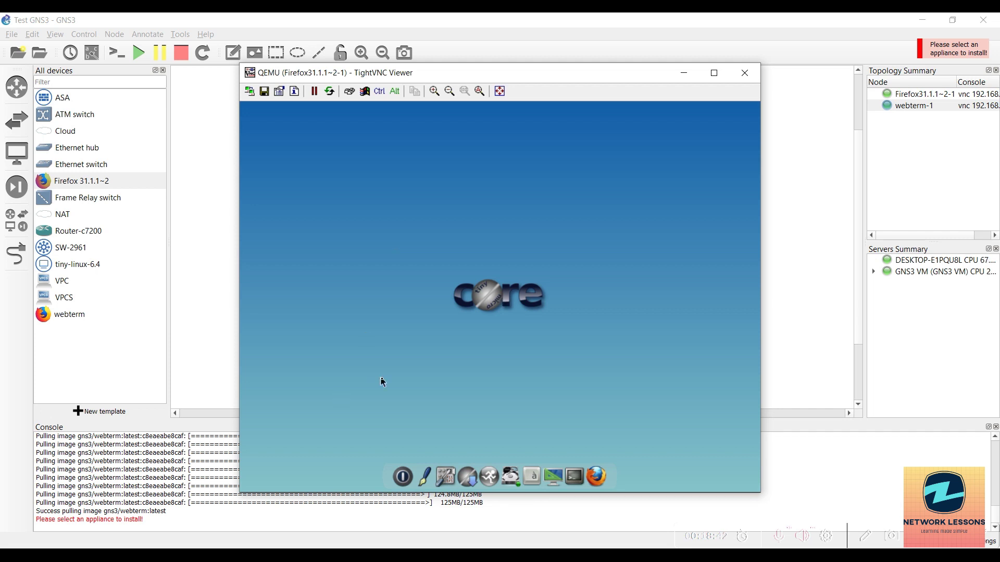
Look at the Firefox browser and ControlPanel on the node's Tiny Core desktop, then close them and the console viewer
left_click_drag(463, 74, 503, 58)
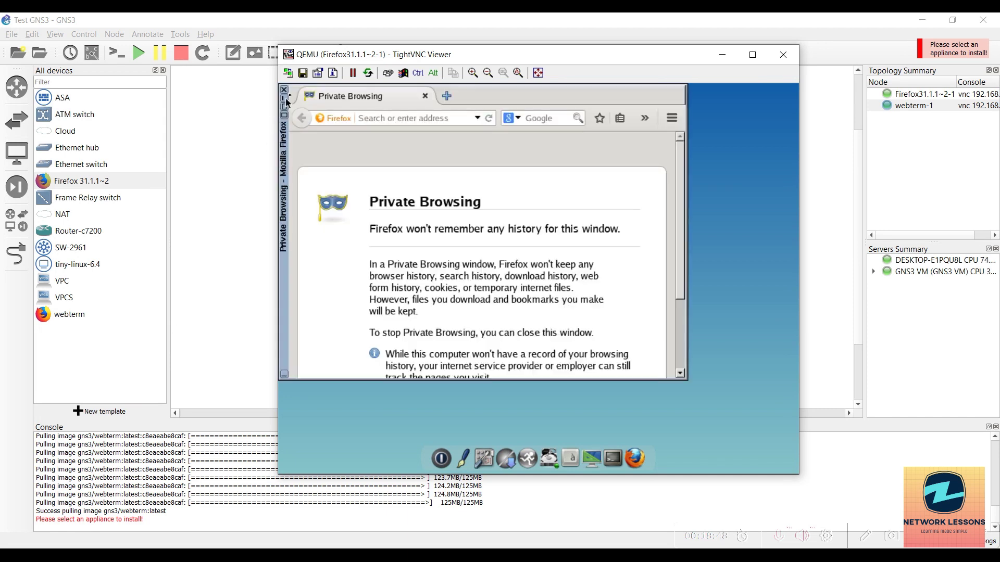
left_click(285, 89)
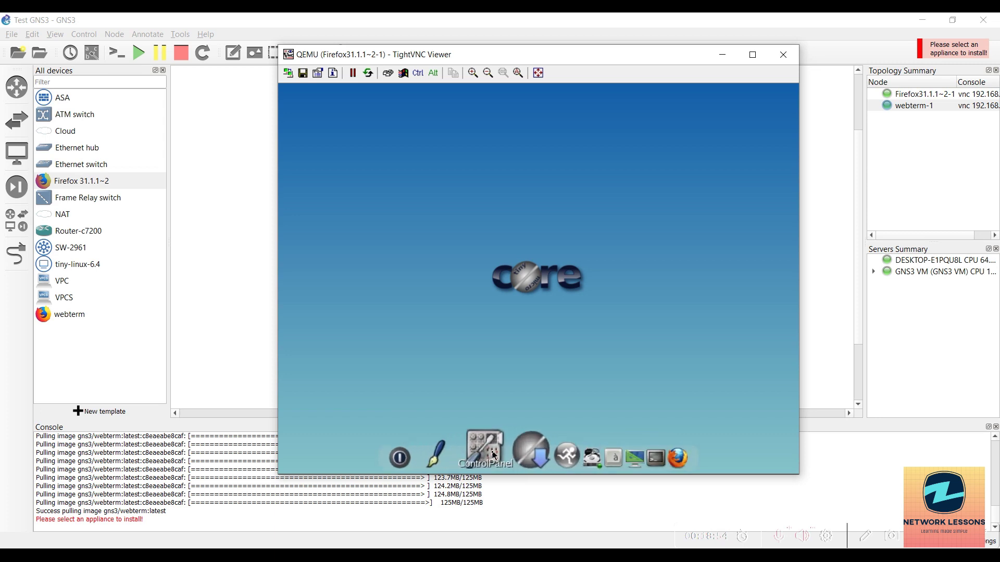
left_click(484, 451)
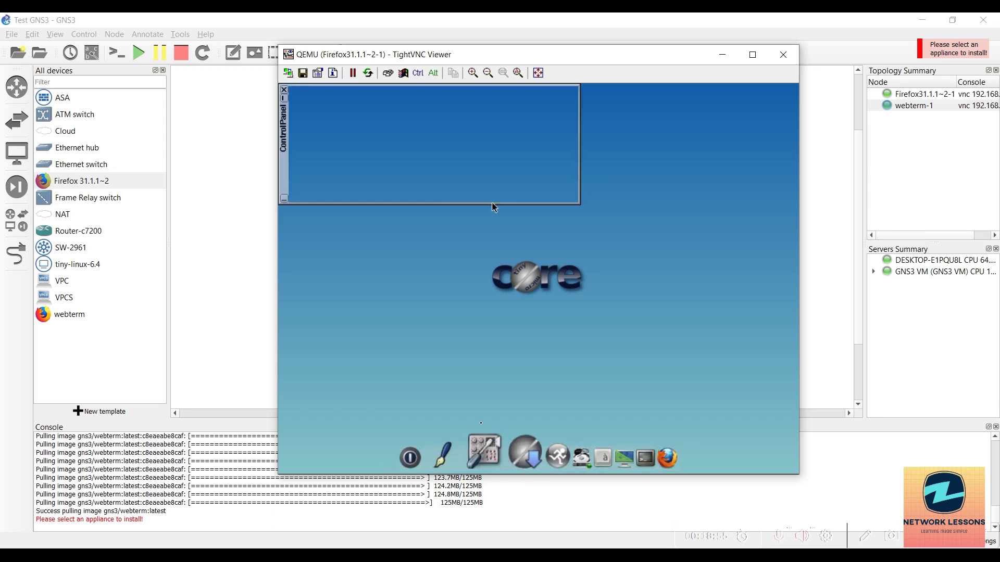
left_click(285, 91)
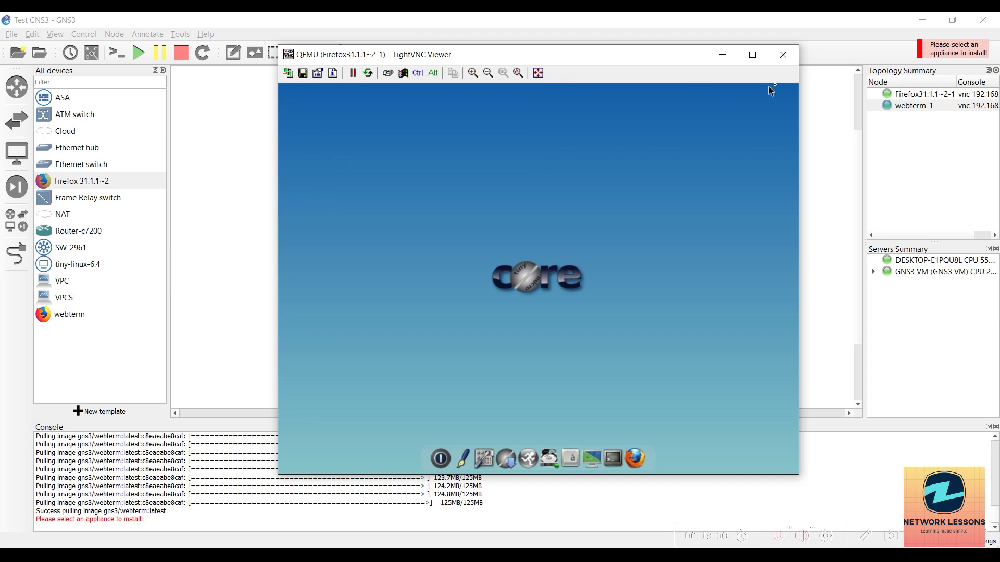
left_click(785, 62)
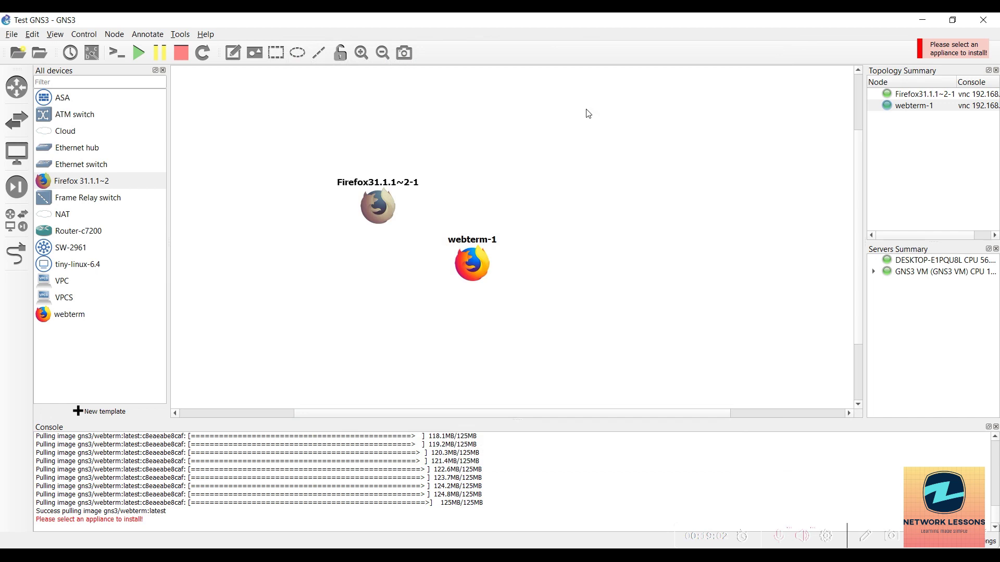
Stop the Firefox31.1.1~2-1 node and place a tiny-linux-6.4 node beside it in the topology
right_click(369, 207)
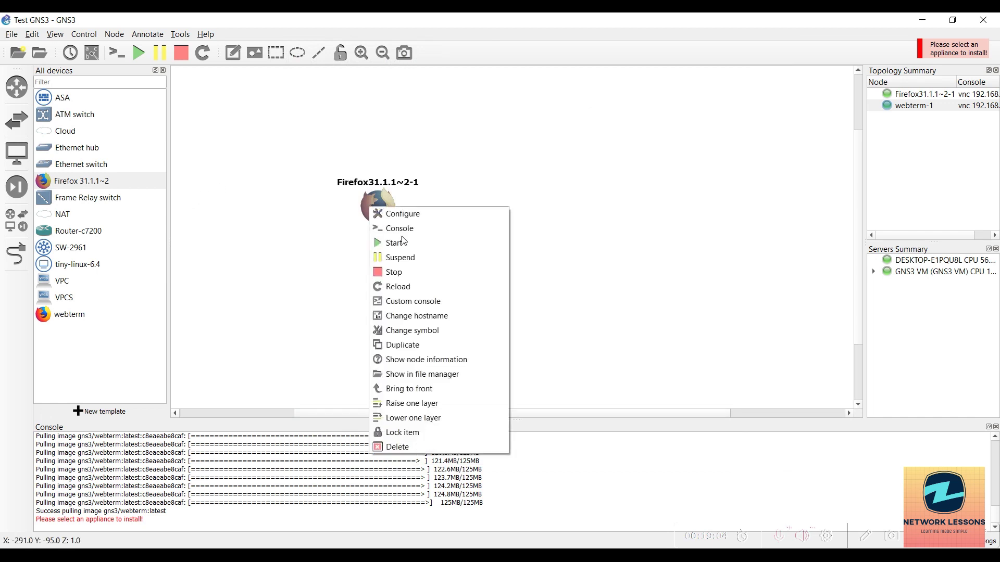
left_click(409, 273)
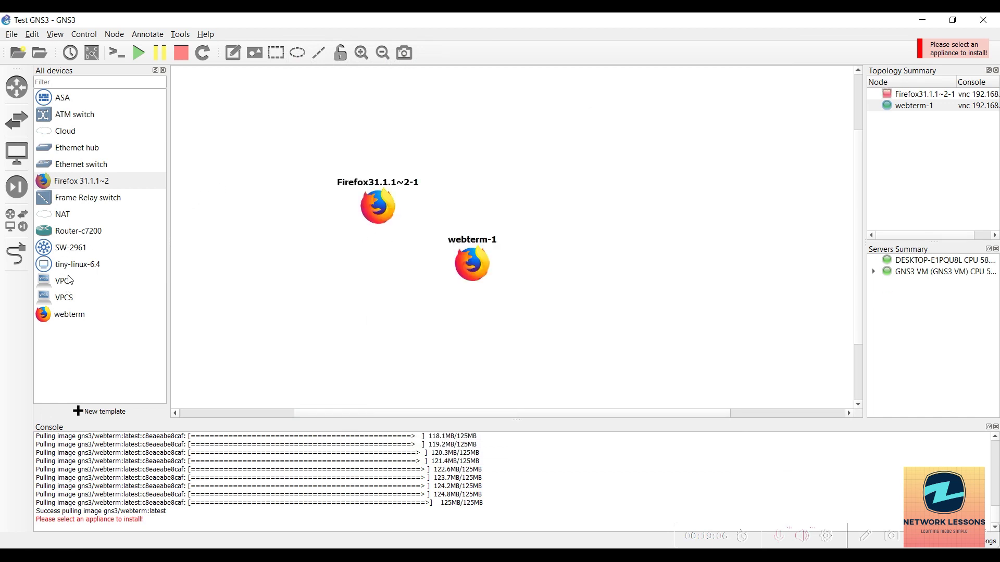
left_click_drag(71, 269, 264, 272)
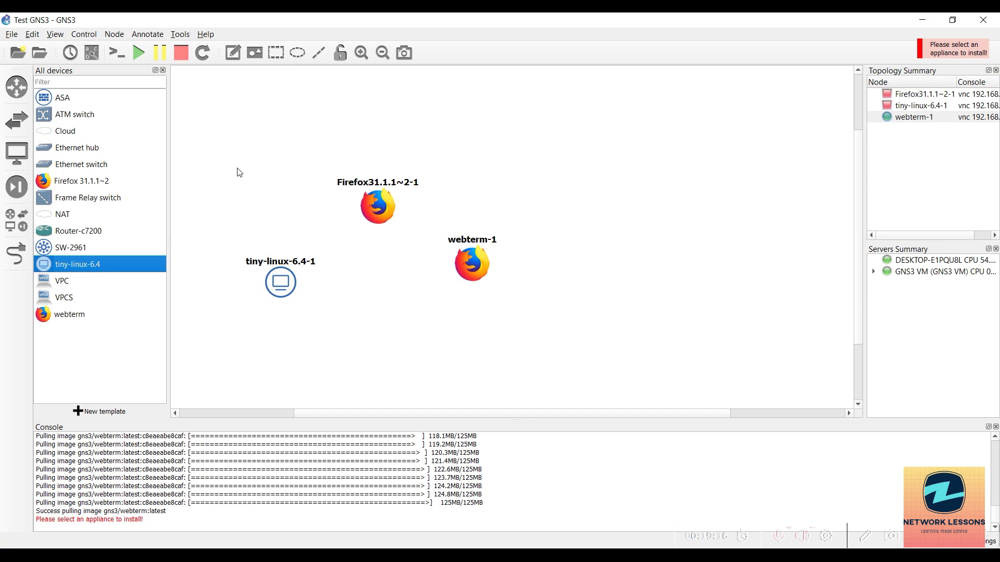
Select the Firefox, tiny-linux, and webterm nodes together and delete them from the topology
left_click_drag(237, 169, 510, 337)
right_click(481, 276)
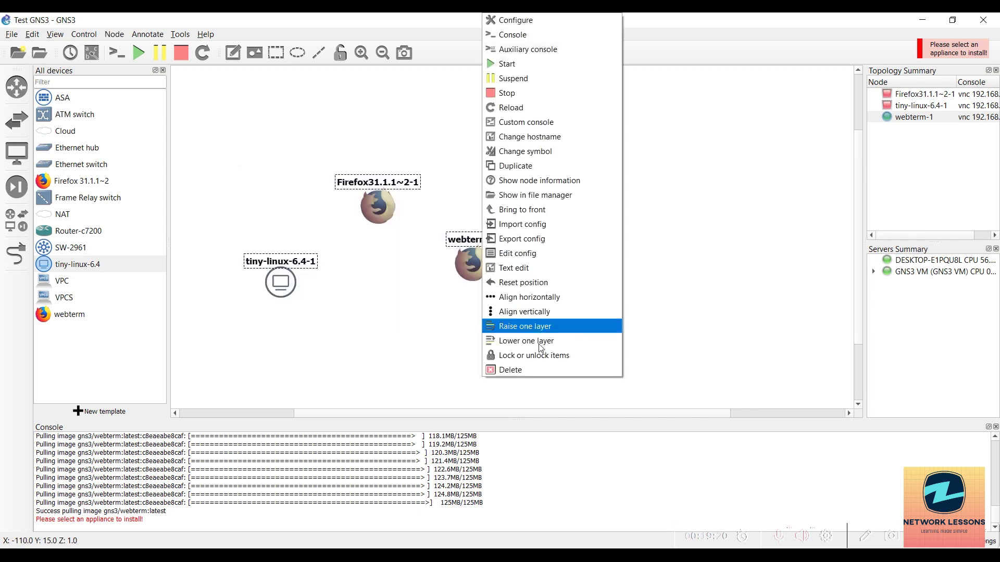
left_click(531, 373)
left_click(518, 300)
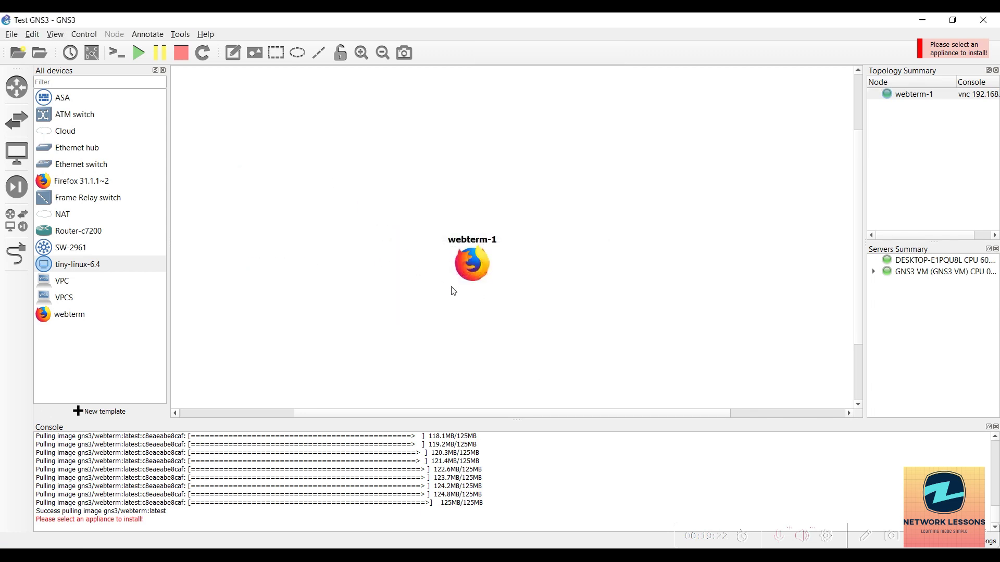